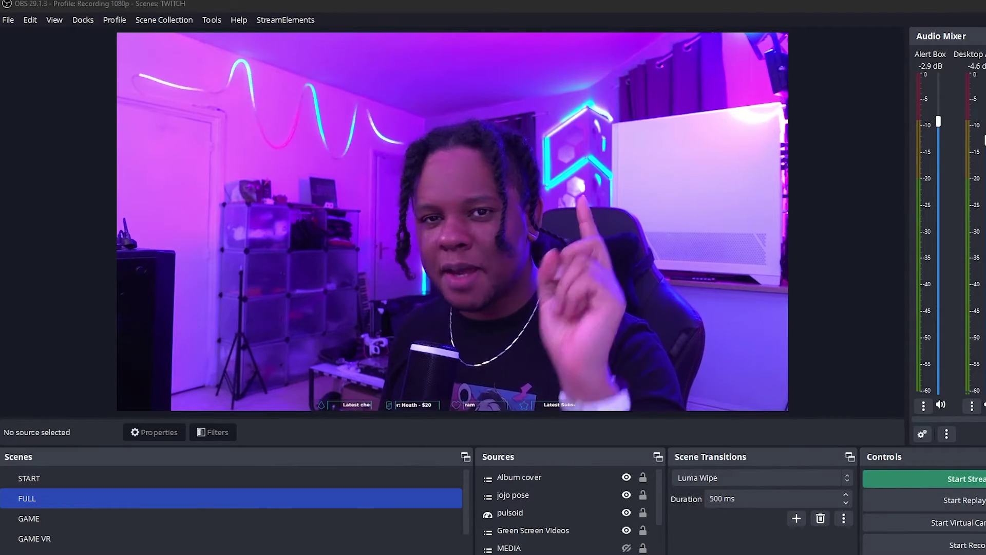
# Bring up the Phone.png iFruit phone image in the Photos viewer
pyautogui.click(969, 247)
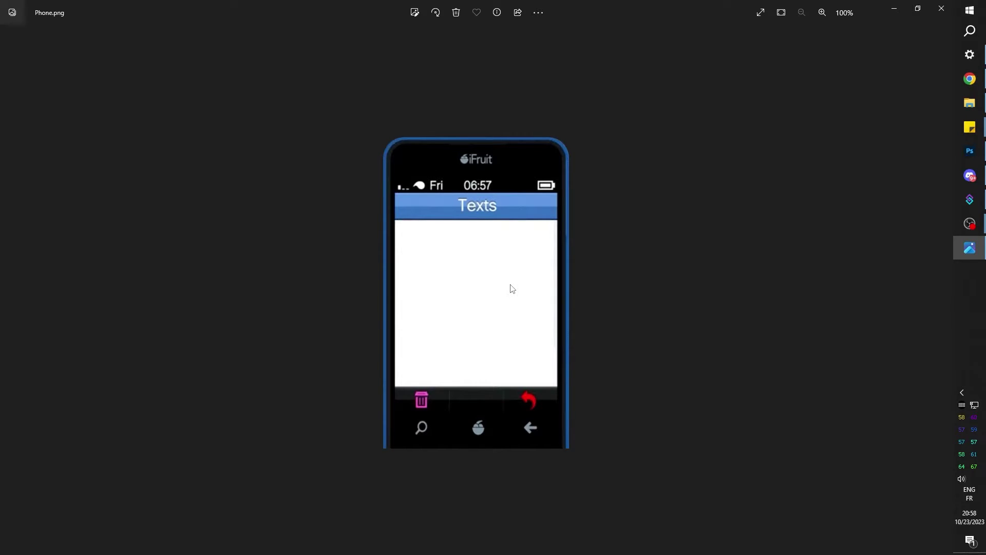
# Minimise the Photos viewer to get back to OBS's FULL webcam scene
pyautogui.click(896, 9)
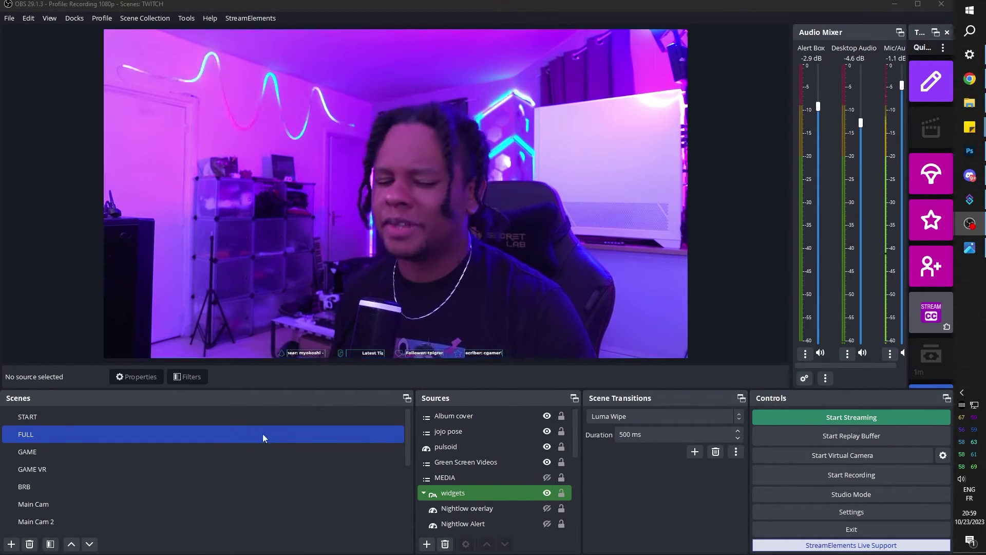
# Create a new scene named GTA RP
pyautogui.click(12, 545)
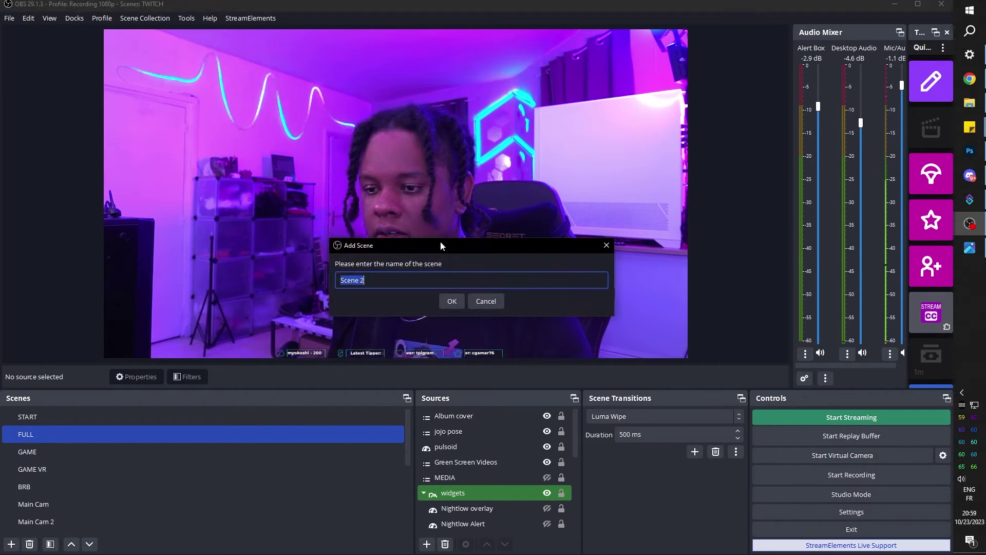
pyautogui.write('GTA RP')
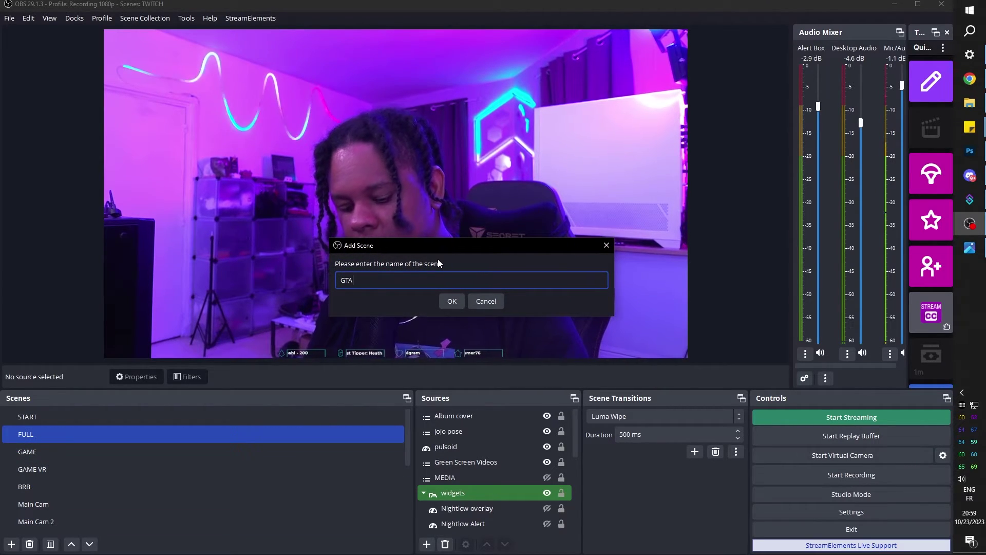
pyautogui.press('Return')
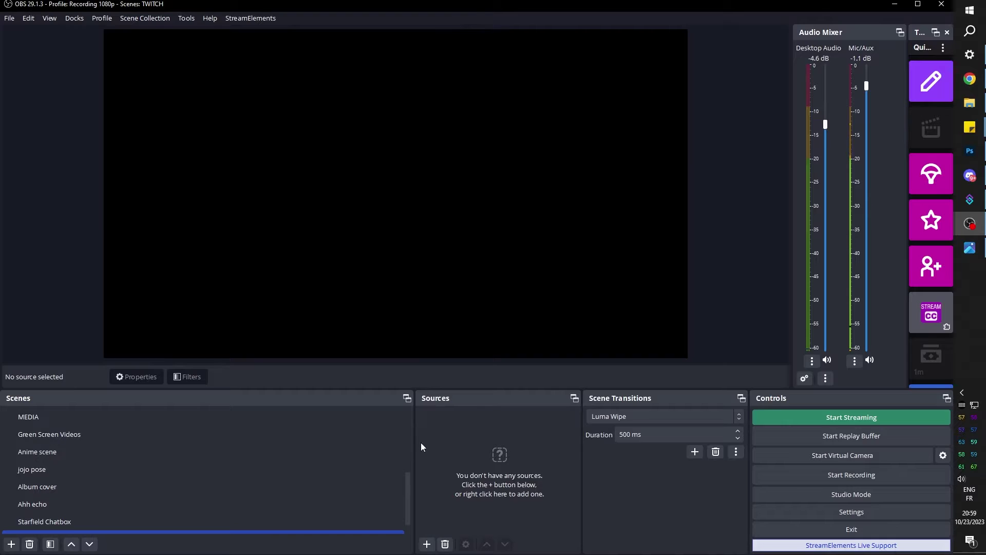
pyautogui.moveTo(414, 440); pyautogui.dragTo(283, 440)
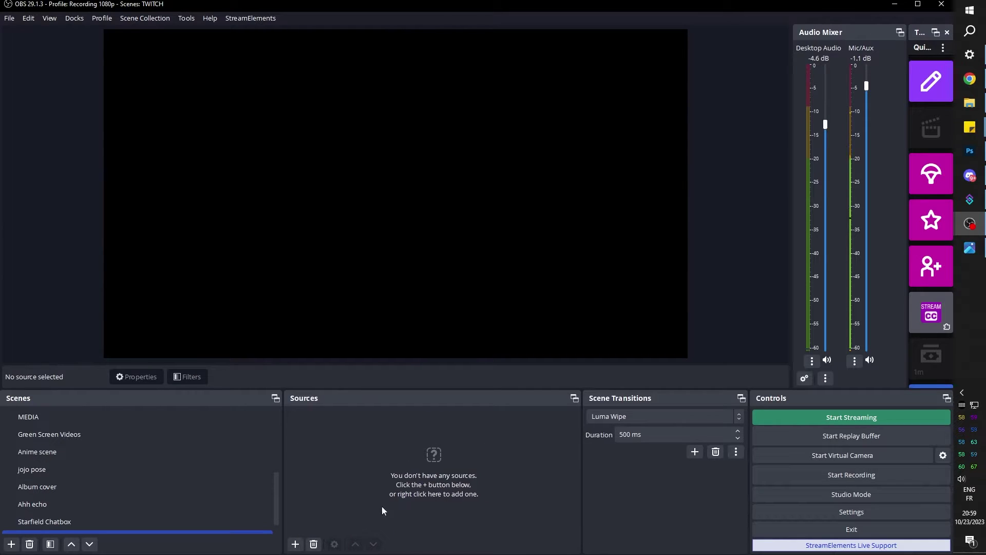
# Add an image source named phone that shows Phone.png
pyautogui.click(295, 544)
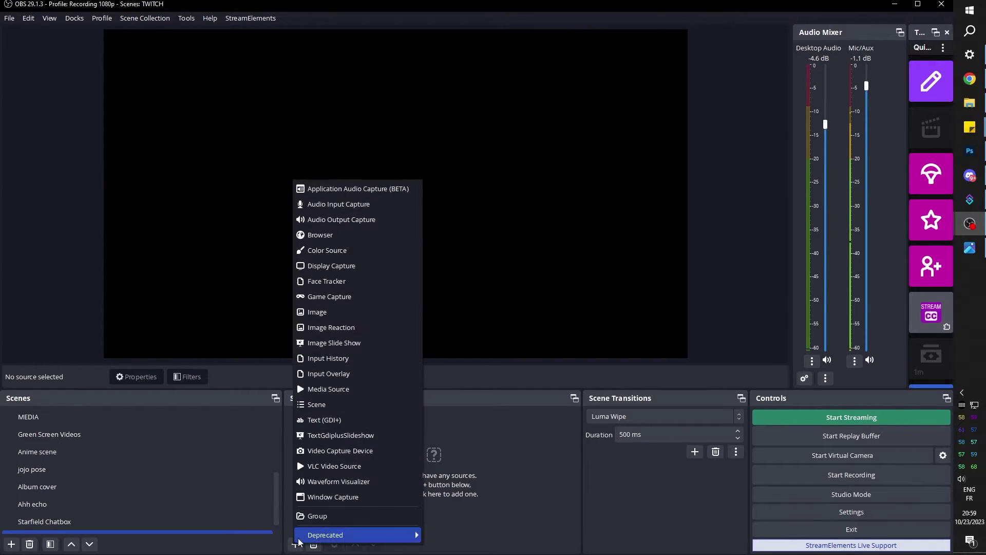
pyautogui.click(341, 318)
pyautogui.write('phone')
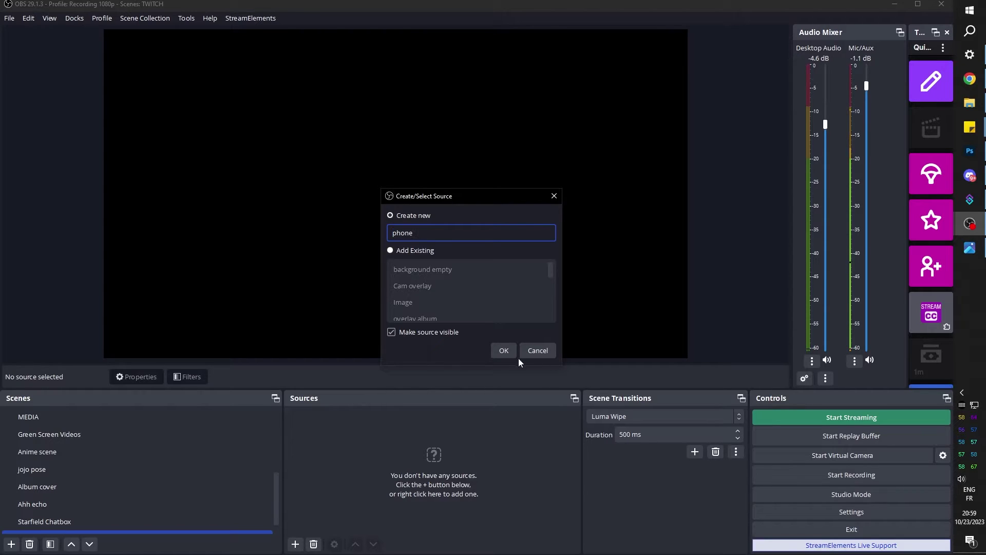
pyautogui.click(504, 350)
pyautogui.click(663, 291)
pyautogui.doubleClick(372, 169)
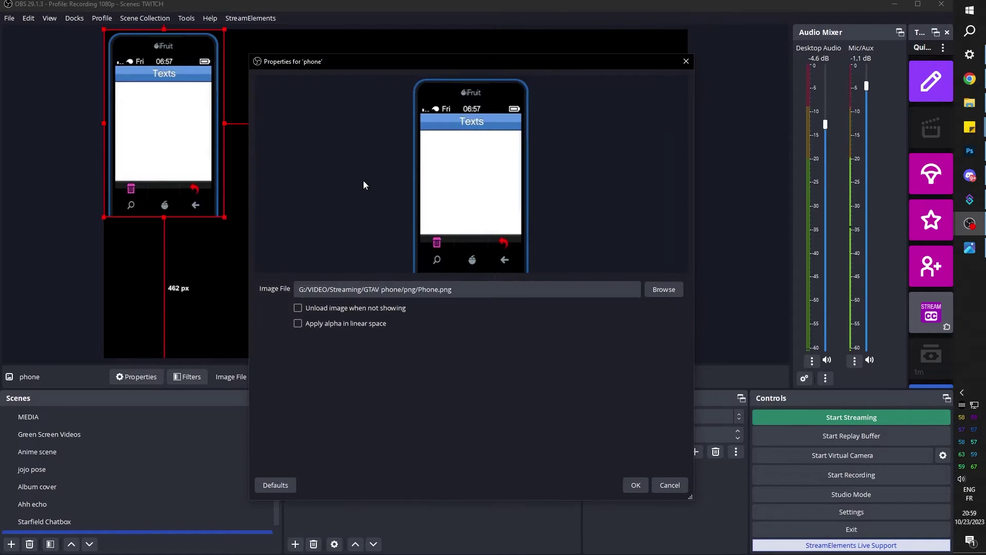
pyautogui.click(636, 485)
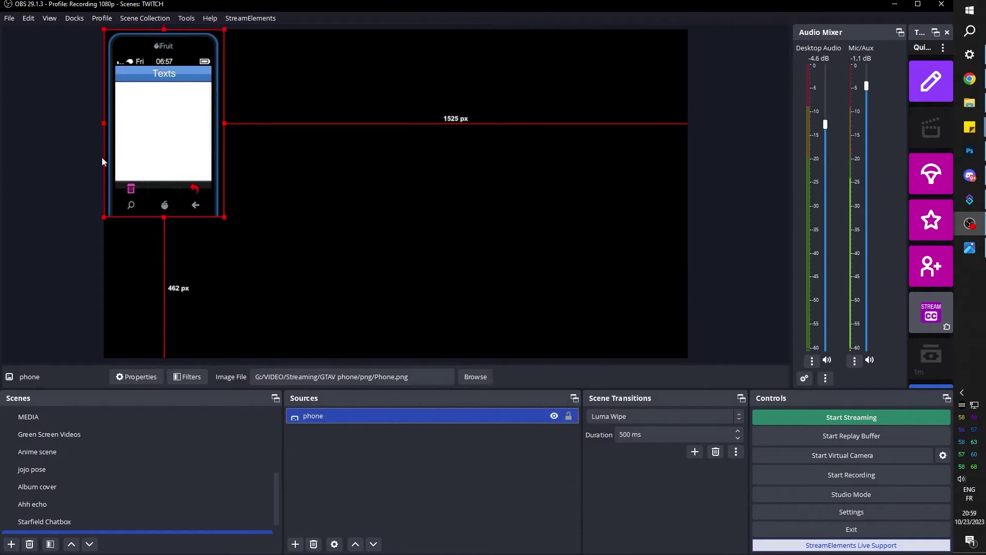
# Enlarge the phone image and move it to the right side of the canvas
pyautogui.moveTo(224, 218); pyautogui.dragTo(316, 289)
pyautogui.moveTo(189, 218); pyautogui.dragTo(560, 217)
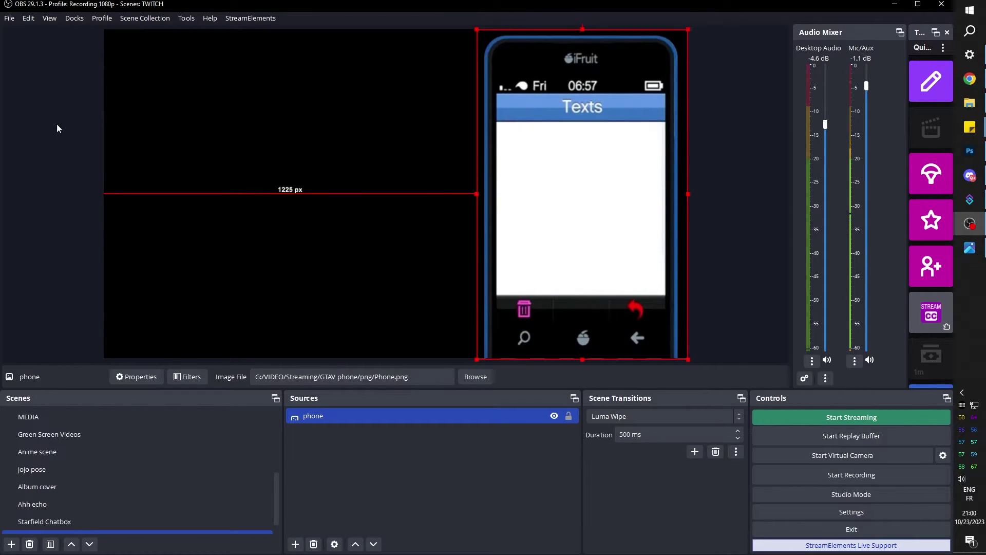
pyautogui.click(377, 463)
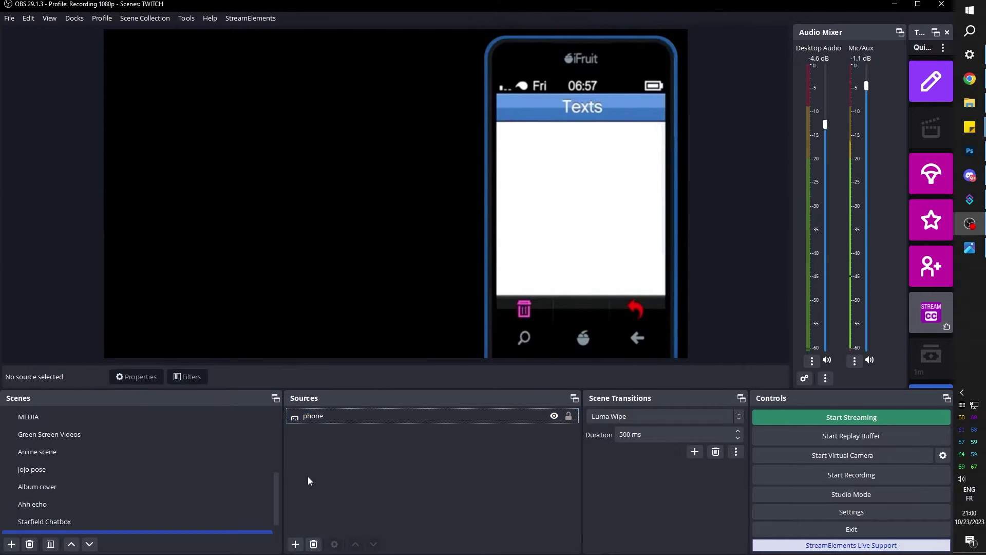
# Add a Text (GDI+) source named Text message containing the pasted fan compliment message
pyautogui.click(296, 545)
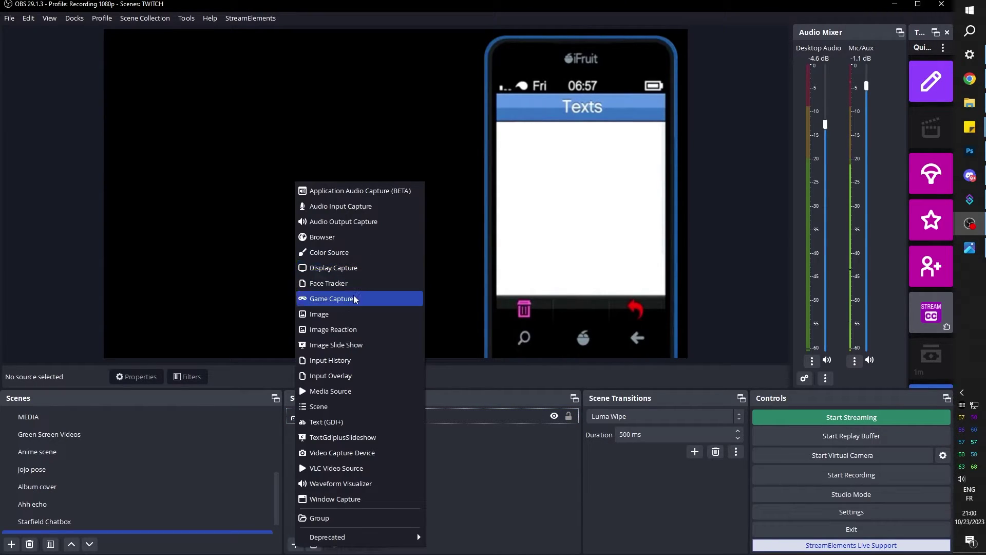
pyautogui.click(341, 422)
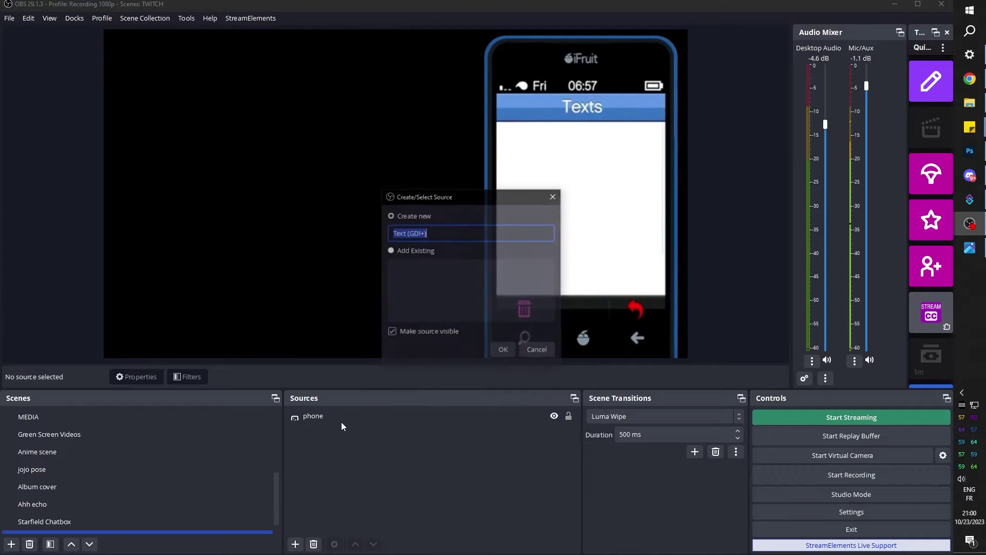
pyautogui.write('Text ')
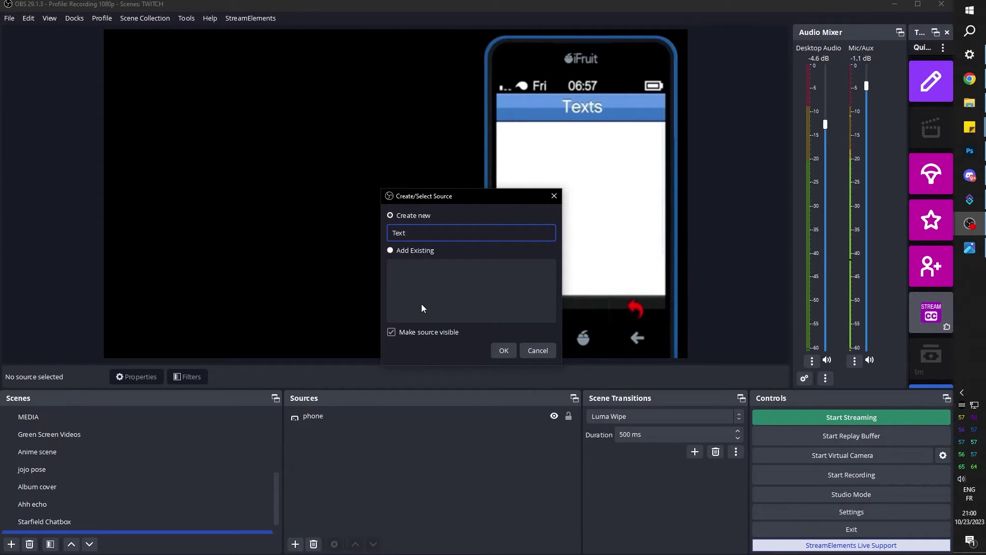
pyautogui.write('message')
pyautogui.press('Return')
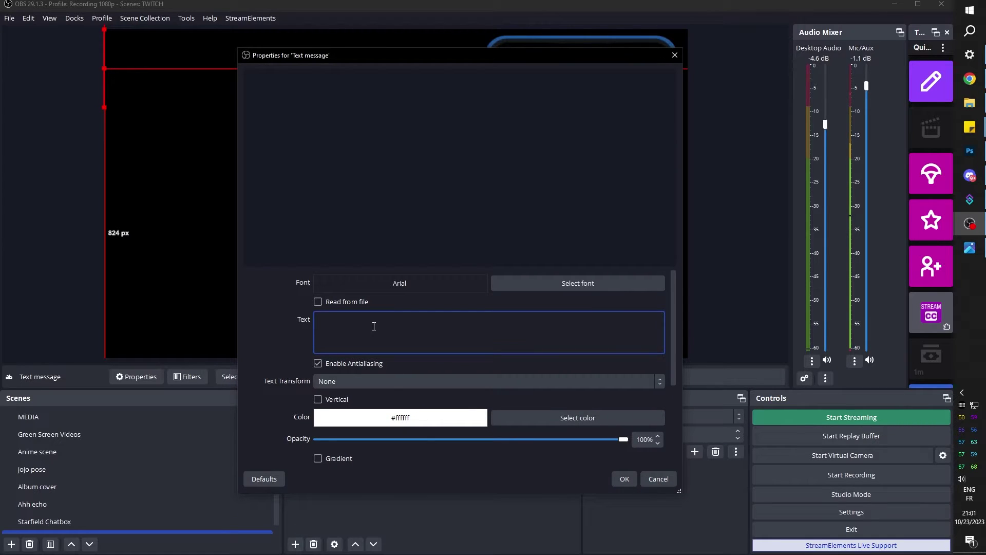
pyautogui.write("Hi this is your favorite streamer just wanted to say I love your streams and i'm proud of you. You are so funny and smart and handsome.")
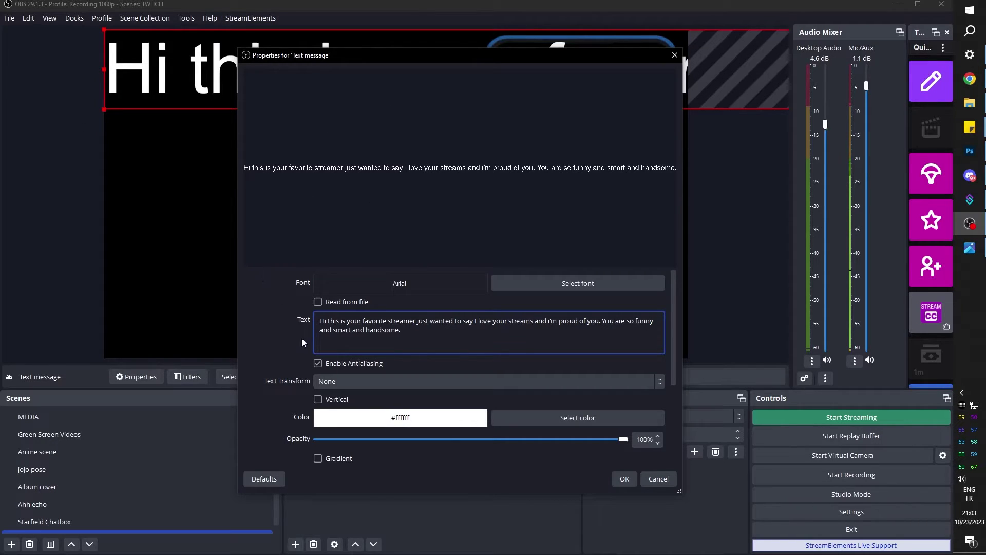
pyautogui.moveTo(486, 58); pyautogui.dragTo(446, 198)
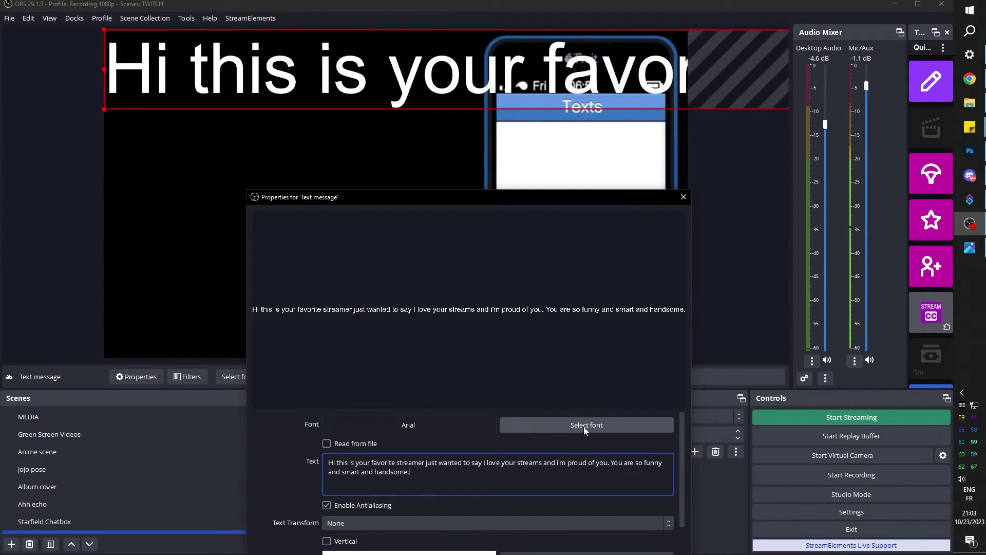
# Set the message font size to 72
pyautogui.click(581, 426)
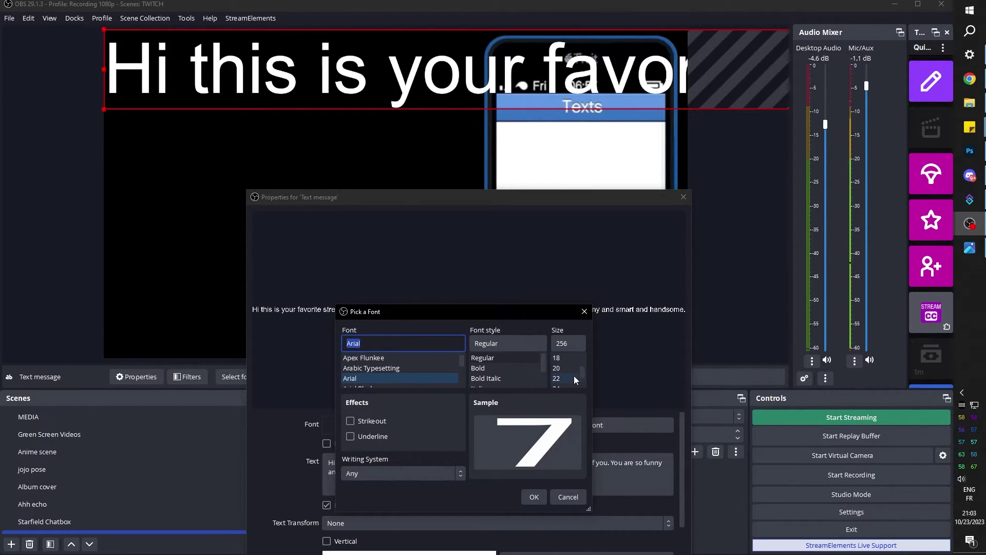
pyautogui.scroll(-4, 575, 376)
pyautogui.click(563, 378)
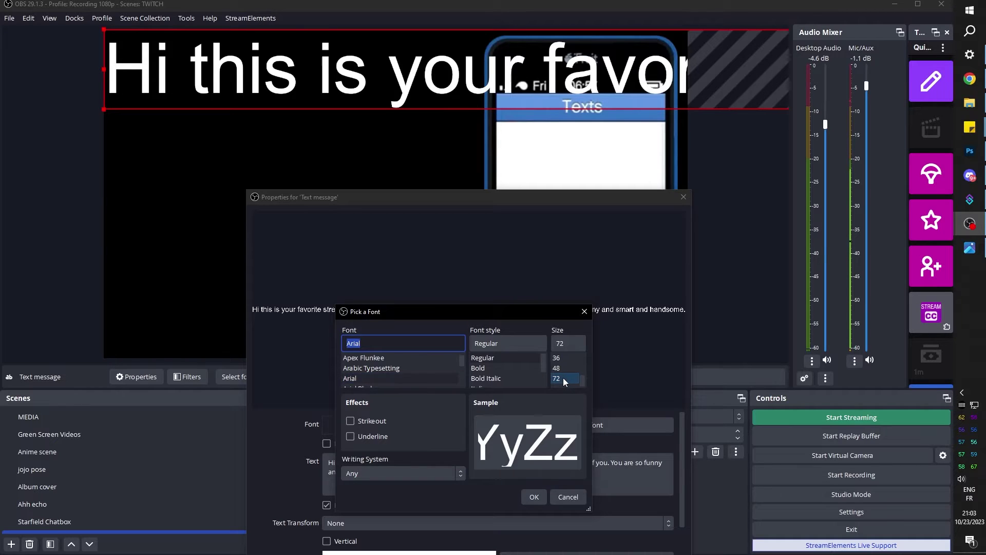
pyautogui.click(534, 497)
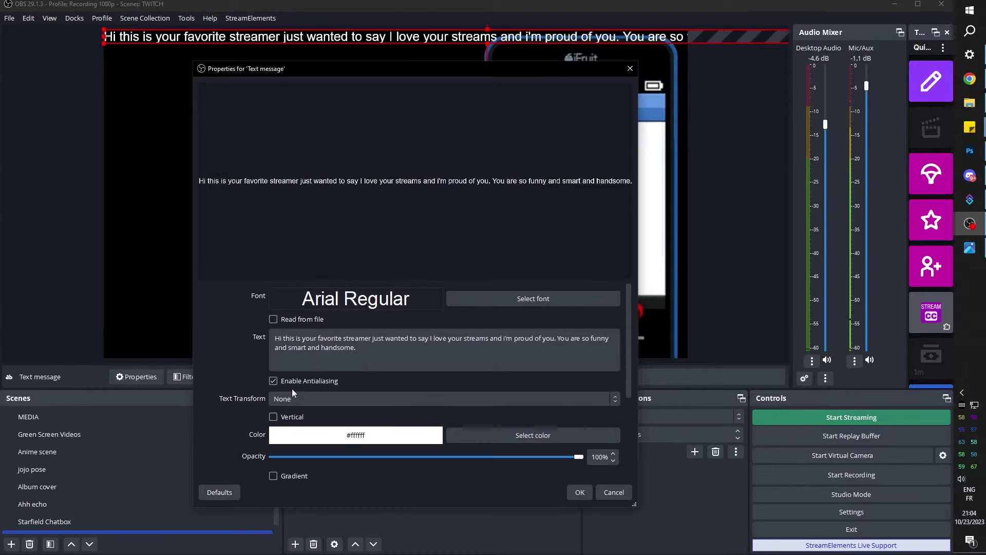
# Make the text grey #7d7d7d and turn on custom text extents for wrapping
pyautogui.click(557, 436)
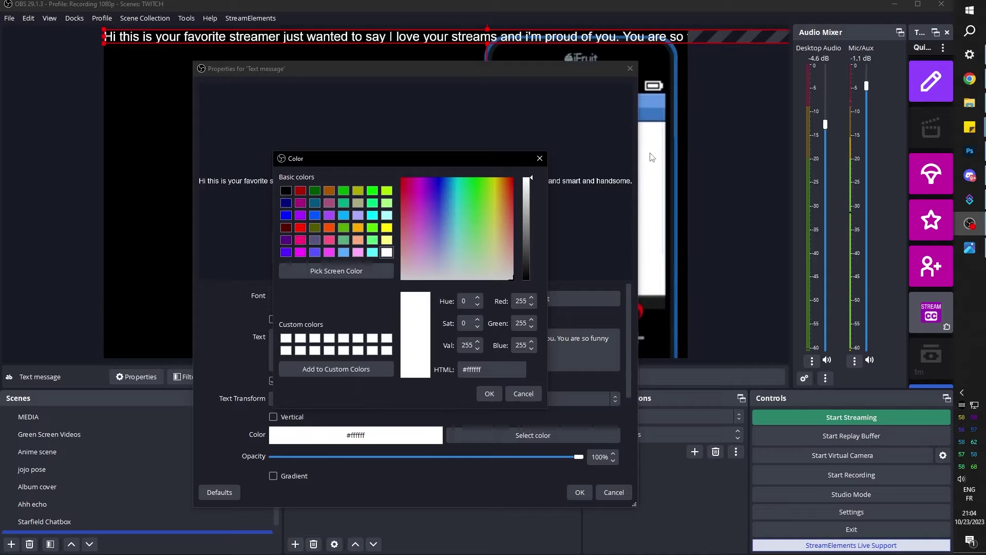
pyautogui.doubleClick(321, 250)
pyautogui.scroll(-3, 238, 337)
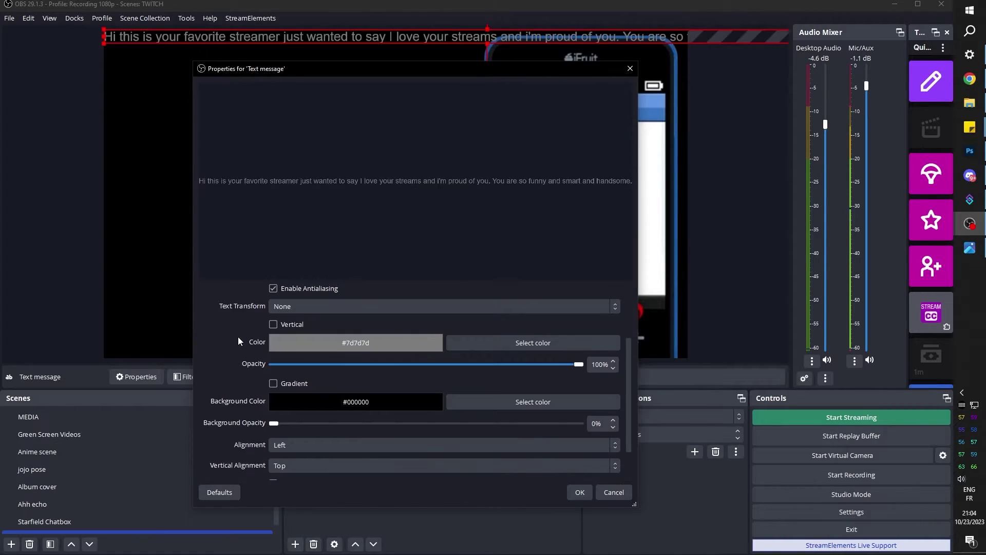
pyautogui.scroll(-2, 239, 337)
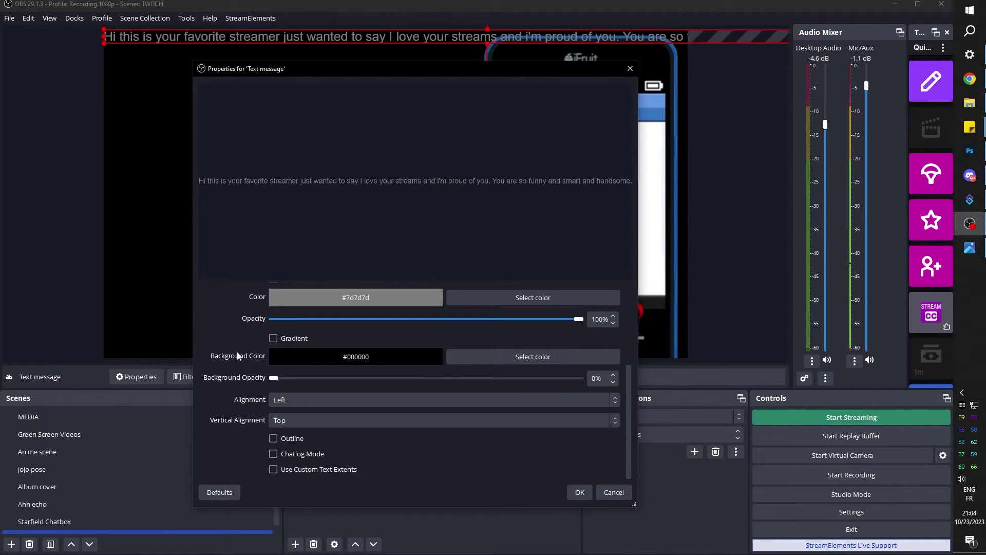
pyautogui.click(273, 469)
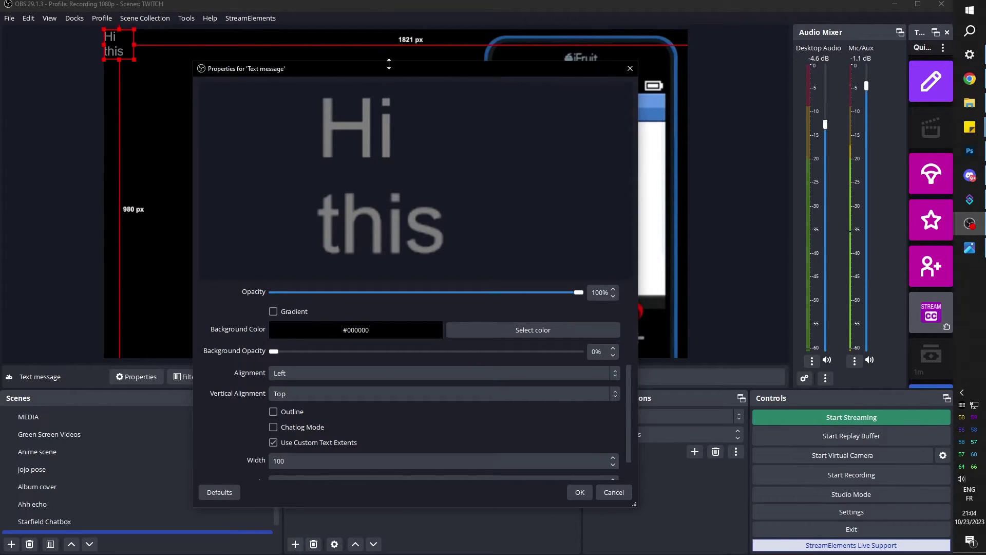
# Adjust the text box width and place the wrapped message on the phone screen beneath Texts
pyautogui.moveTo(389, 64); pyautogui.dragTo(382, 268)
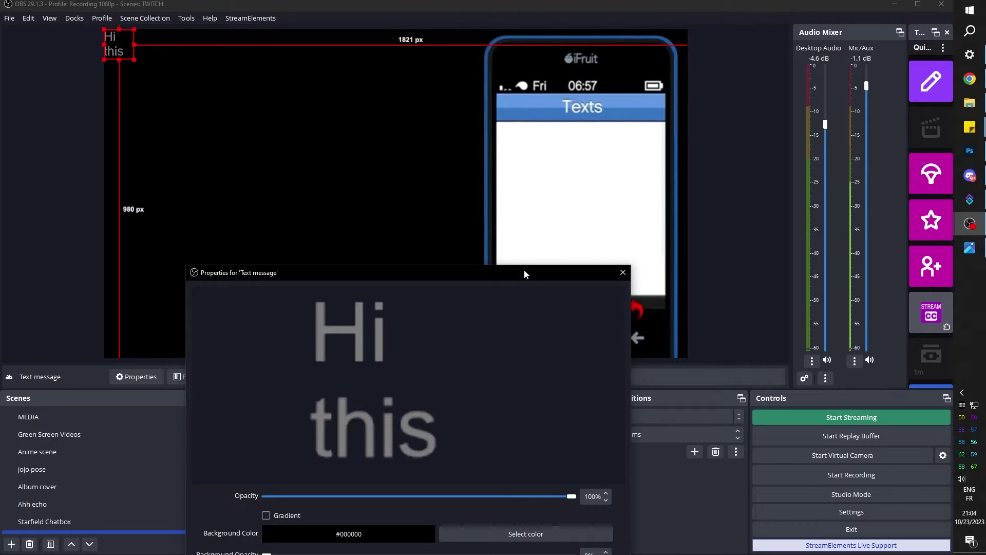
pyautogui.moveTo(524, 274); pyautogui.dragTo(542, 87)
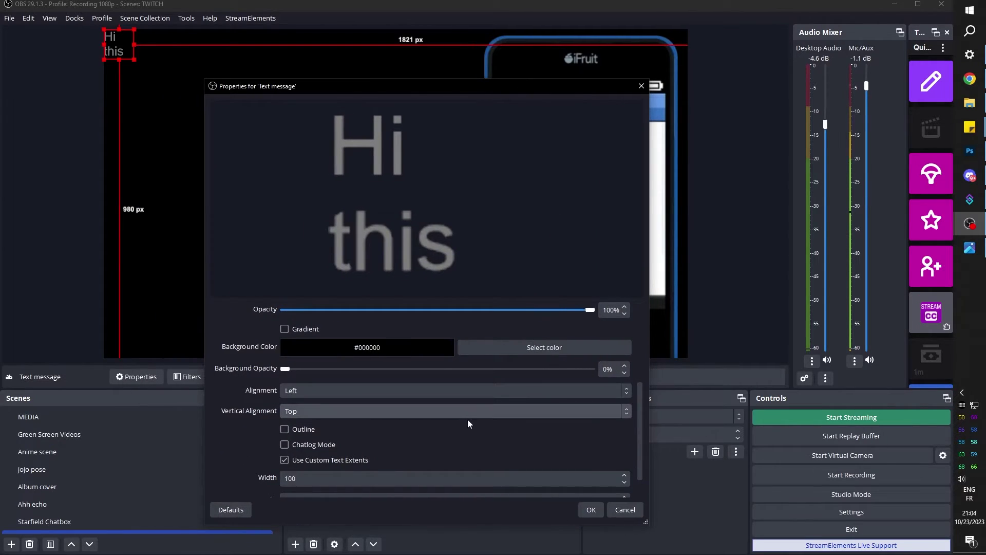
pyautogui.scroll(-1, 322, 492)
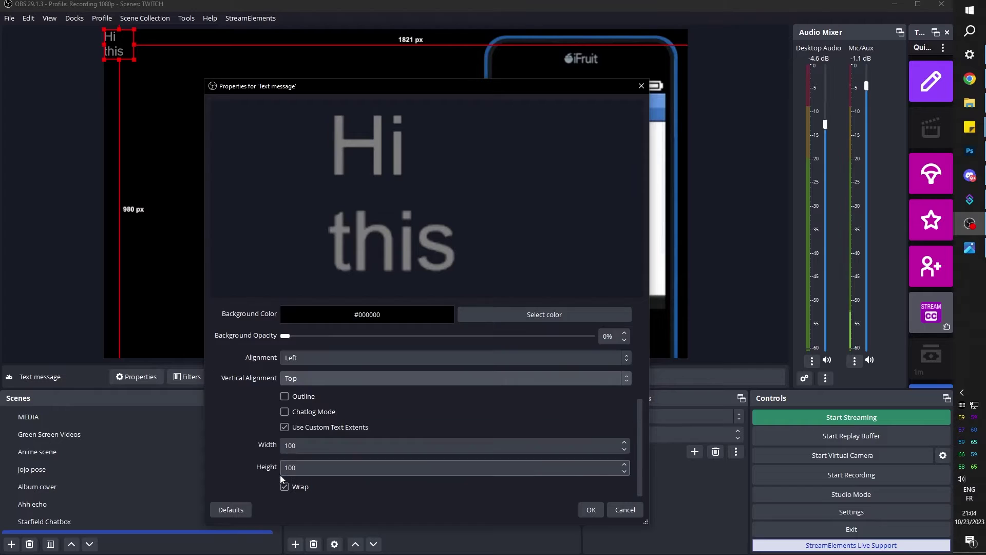
pyautogui.doubleClick(287, 446)
pyautogui.write('600')
pyautogui.moveTo(393, 89); pyautogui.dragTo(333, 247)
pyautogui.moveTo(136, 52); pyautogui.dragTo(525, 143)
pyautogui.moveTo(458, 244); pyautogui.dragTo(361, 79)
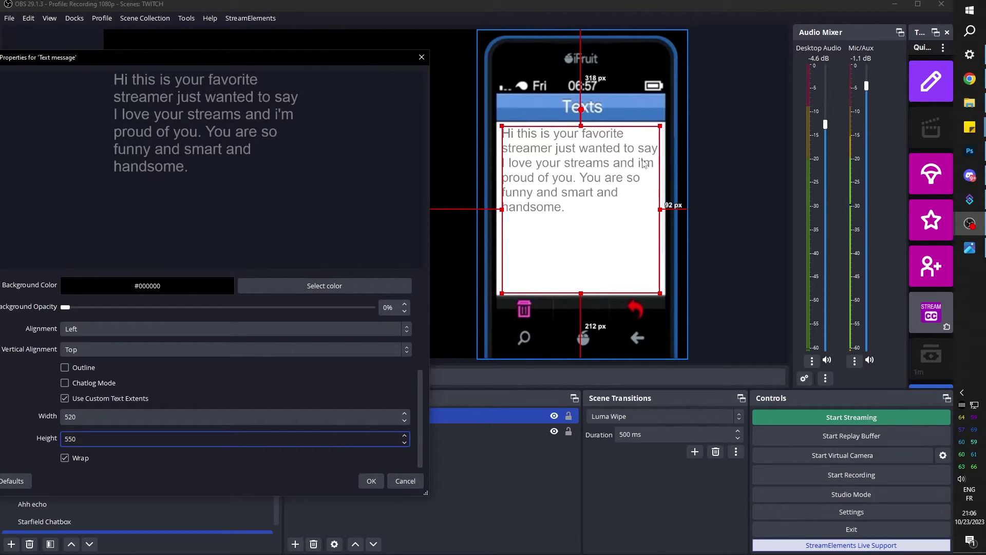
# Test a long message by pasting extra copies, then undo back to the single message
pyautogui.scroll(5, 57, 372)
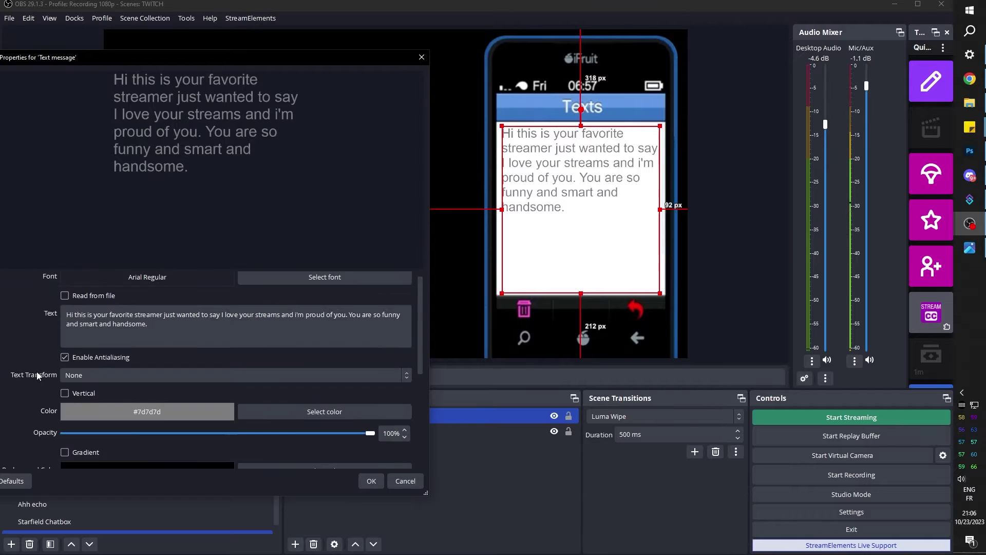
pyautogui.click(245, 332)
pyautogui.hotkey('ctrl', 'a')
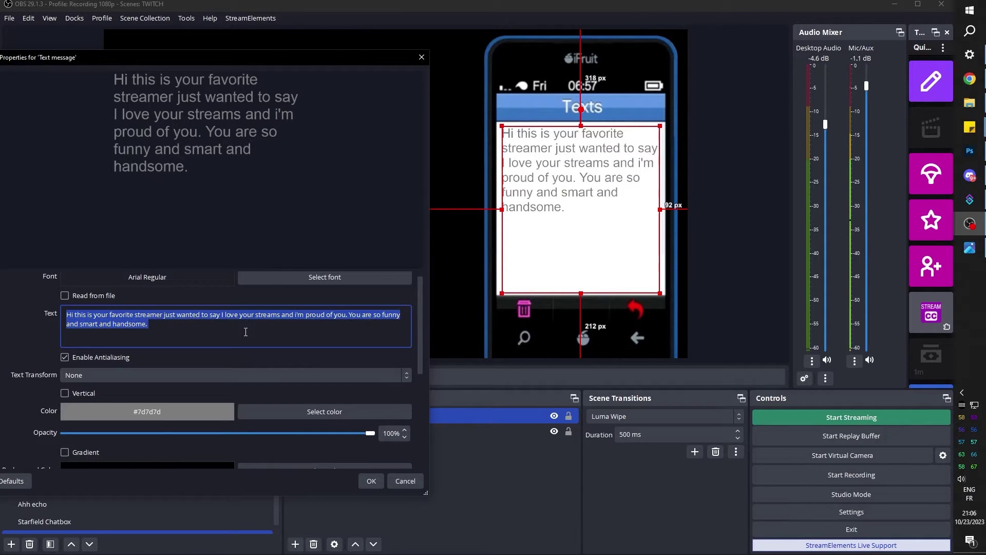
pyautogui.hotkey('ctrl', 'c')
pyautogui.press('Right')
pyautogui.hotkey('ctrl', 'v')
pyautogui.hotkey('ctrl', 'v')
pyautogui.hotkey('ctrl', 'v')
pyautogui.hotkey('ctrl', 'v')
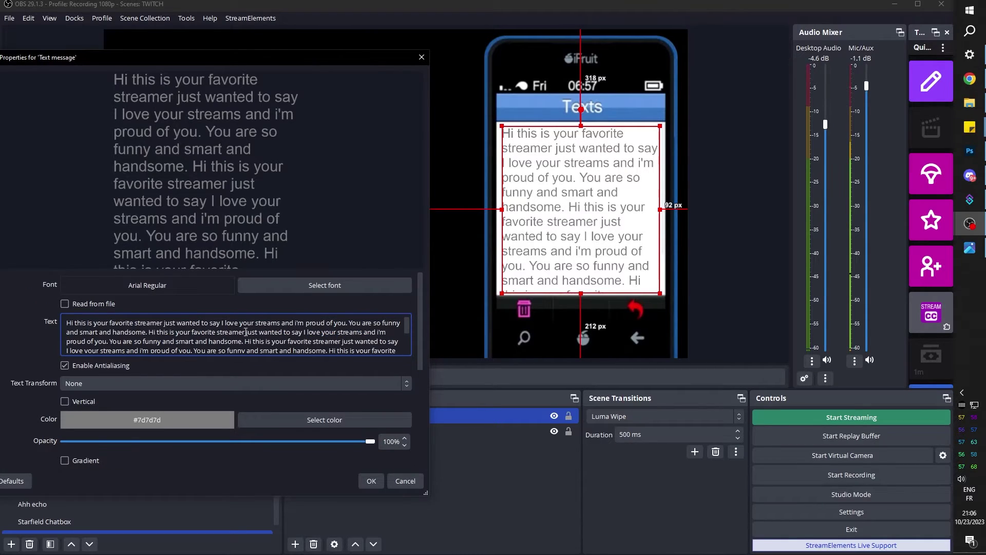
pyautogui.scroll(-1, 225, 332)
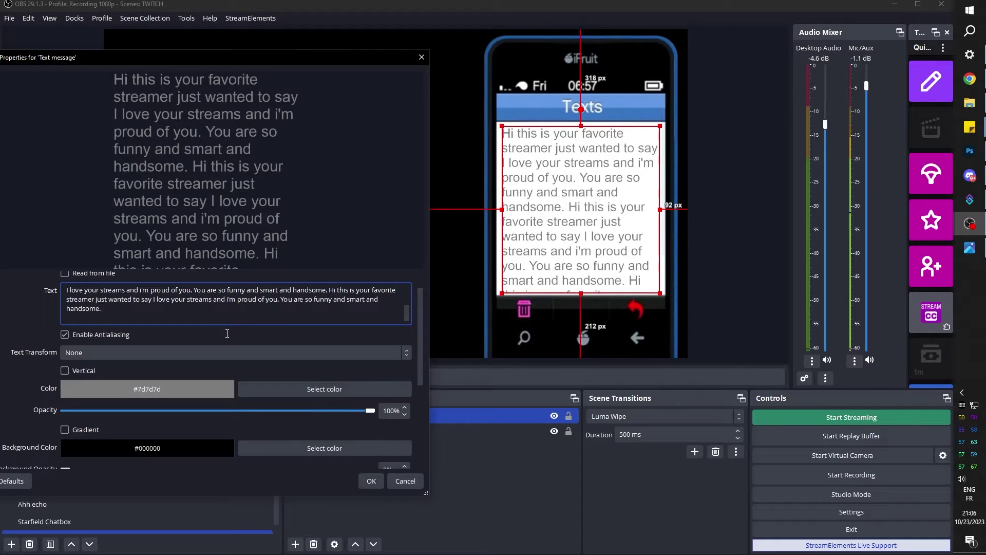
pyautogui.hotkey('ctrl', 'z')
pyautogui.hotkey('ctrl', 'z')
pyautogui.hotkey('ctrl', 'z')
pyautogui.hotkey('ctrl', 'z')
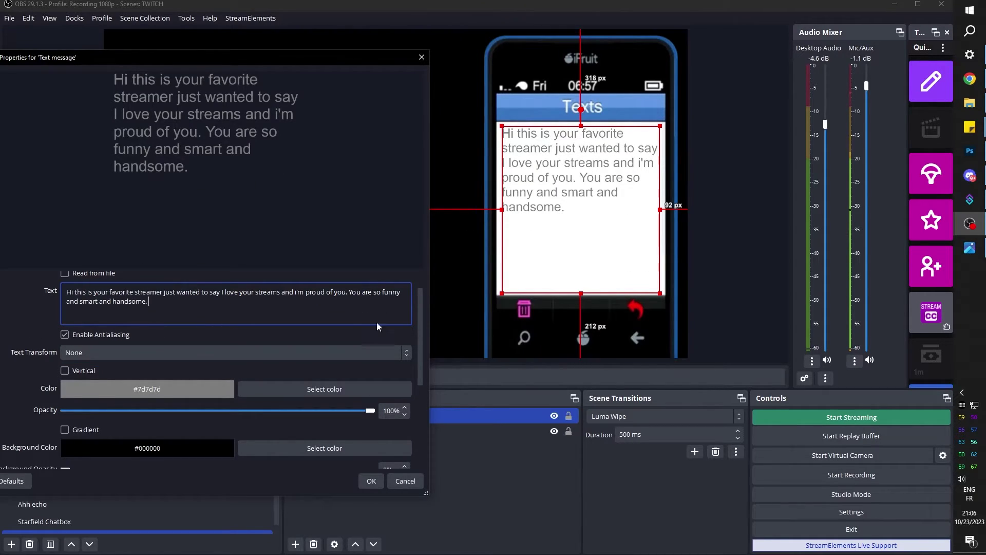
# Make the message black Arial Bold and close its properties
pyautogui.click(298, 389)
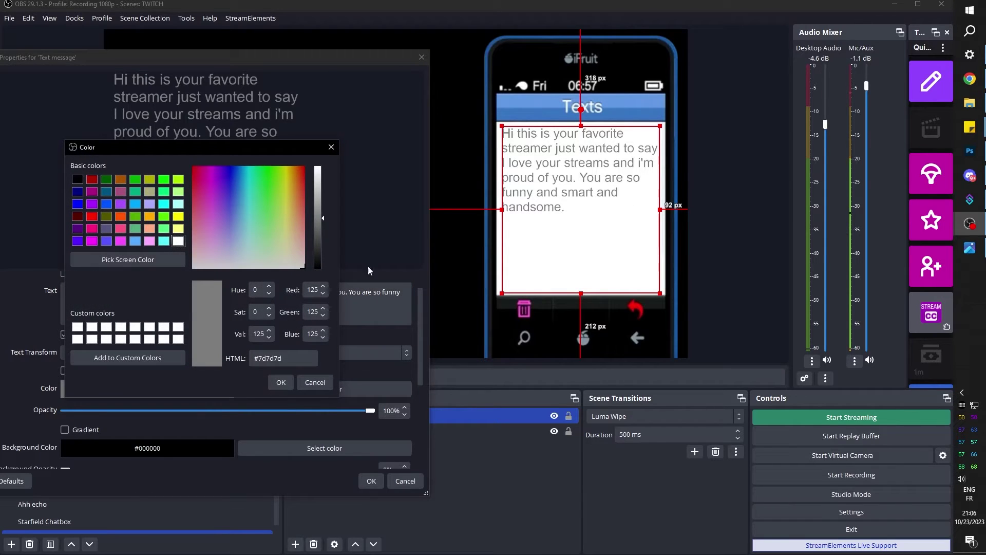
pyautogui.moveTo(318, 222); pyautogui.dragTo(316, 281)
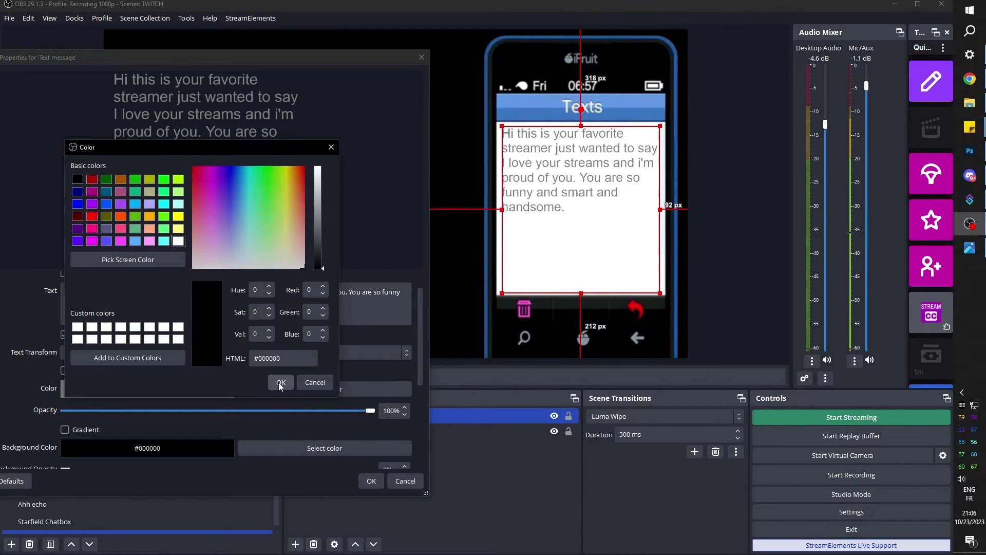
pyautogui.click(281, 383)
pyautogui.scroll(2, 267, 375)
pyautogui.click(315, 288)
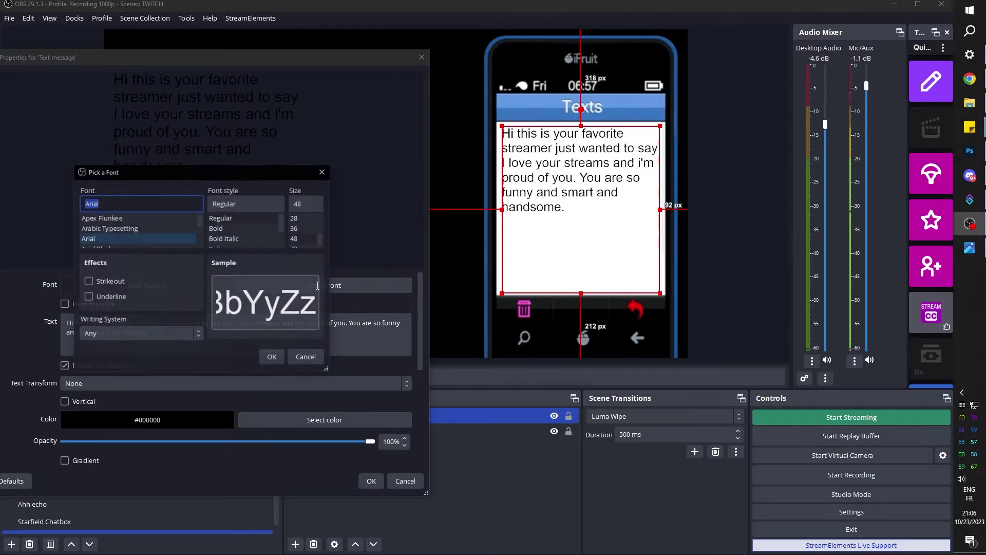
pyautogui.click(224, 228)
pyautogui.click(272, 357)
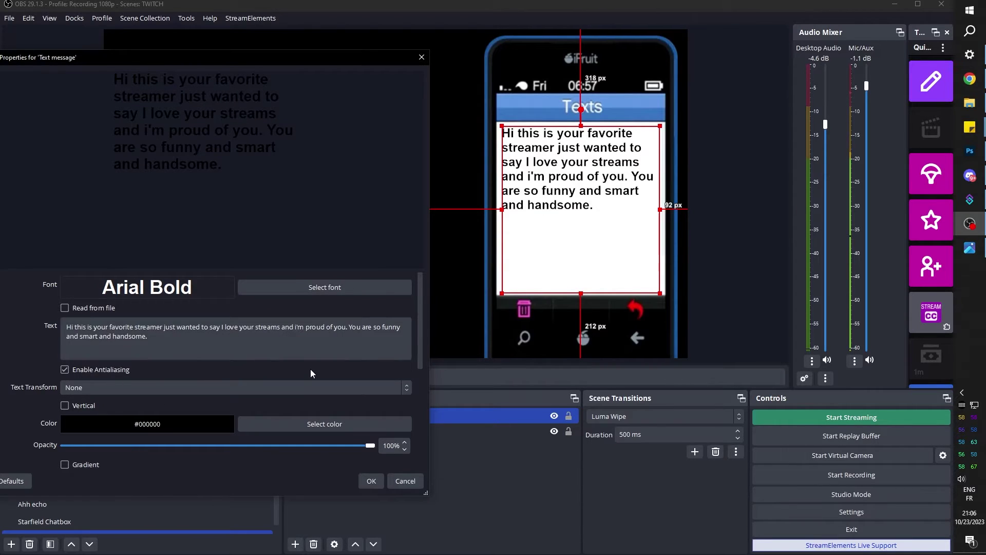
pyautogui.click(371, 482)
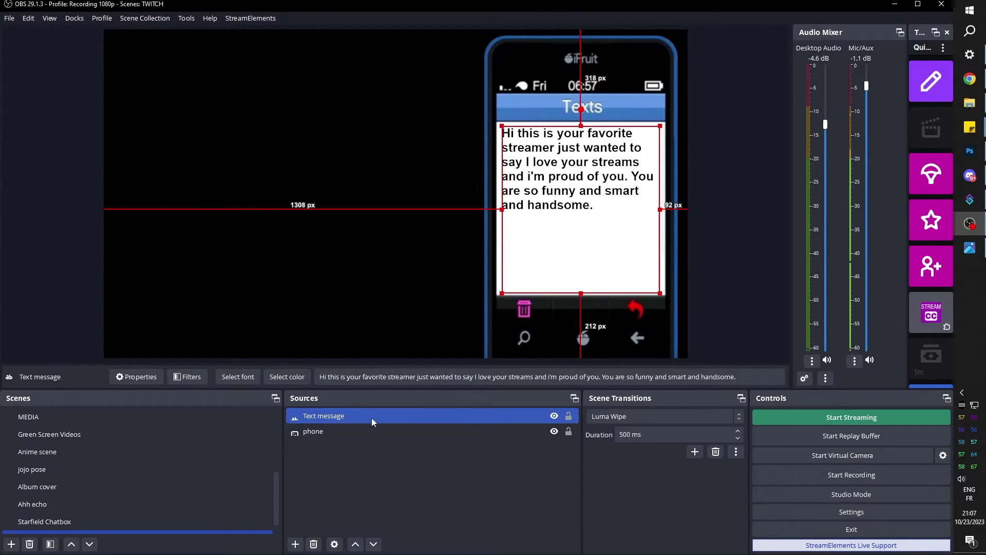
pyautogui.click(348, 433)
# Group the phone and Text message sources into a group named 'phone message'
pyautogui.hotkey('ctrl', 'a')
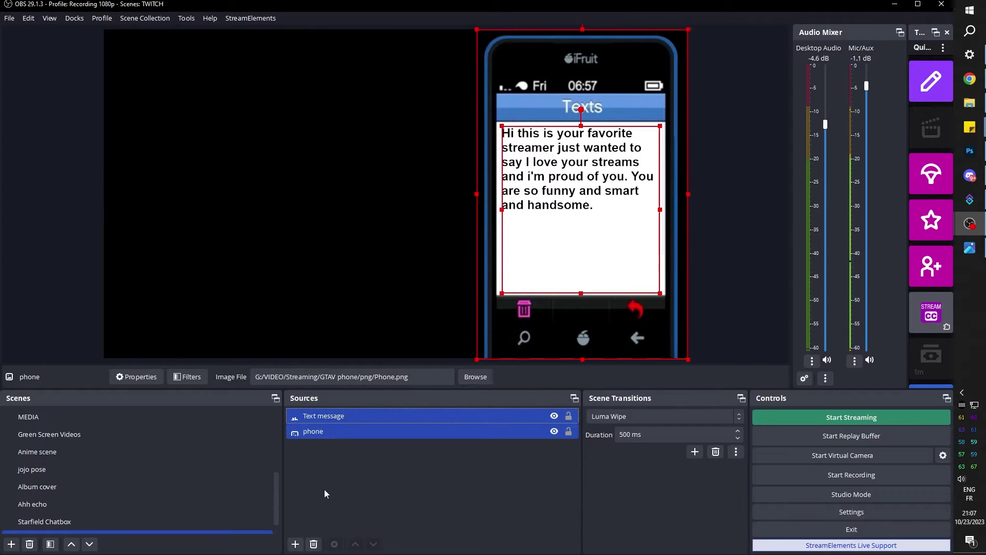
pyautogui.rightClick(366, 435)
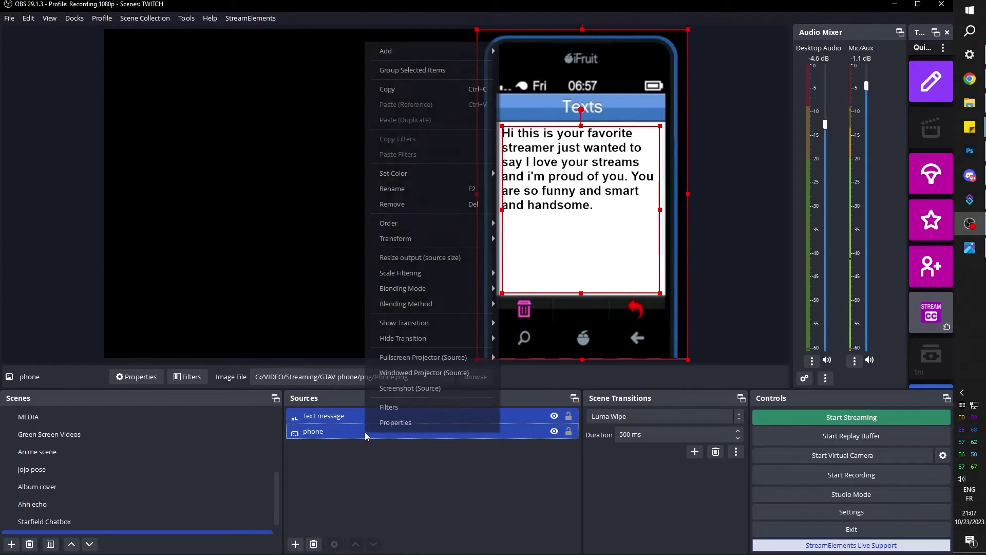
pyautogui.click(412, 75)
pyautogui.write('phone message')
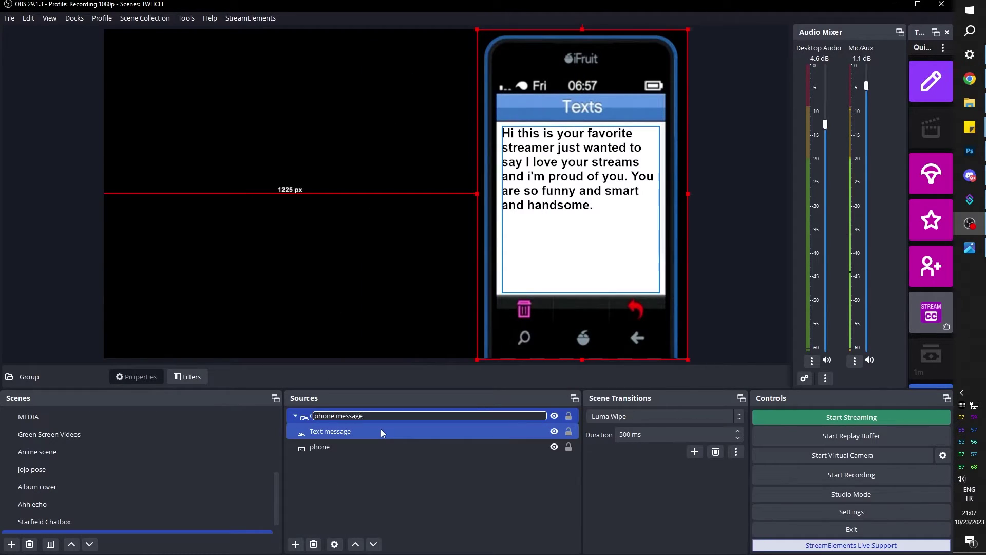
pyautogui.press('Return')
pyautogui.click(294, 416)
# Open the filters for the GTA Phone scene
pyautogui.scroll(-1, 175, 478)
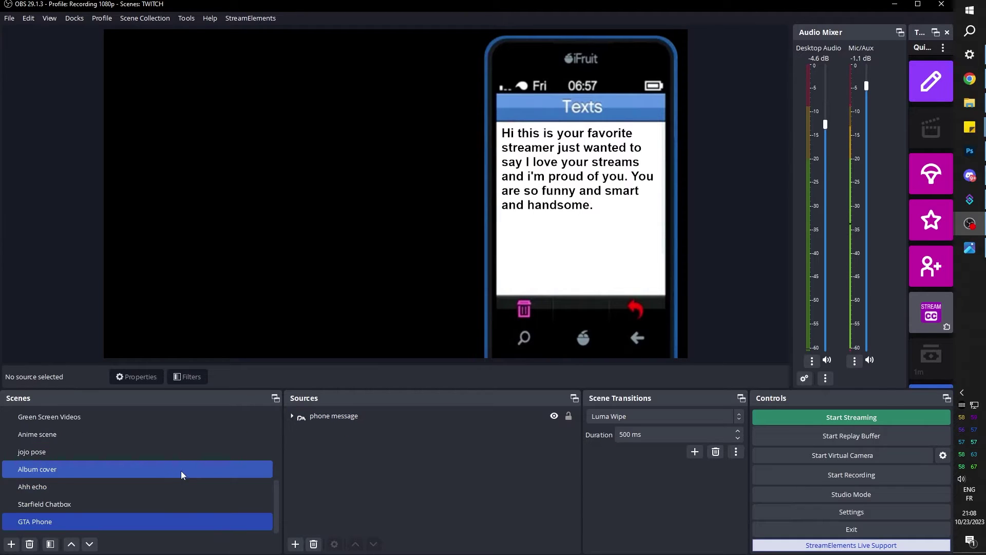
pyautogui.rightClick(32, 520)
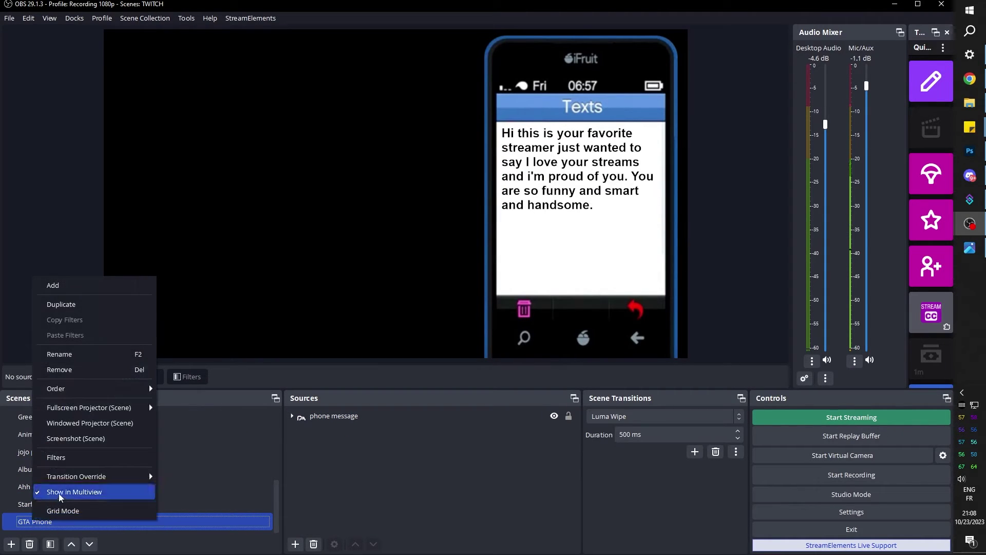
pyautogui.click(66, 456)
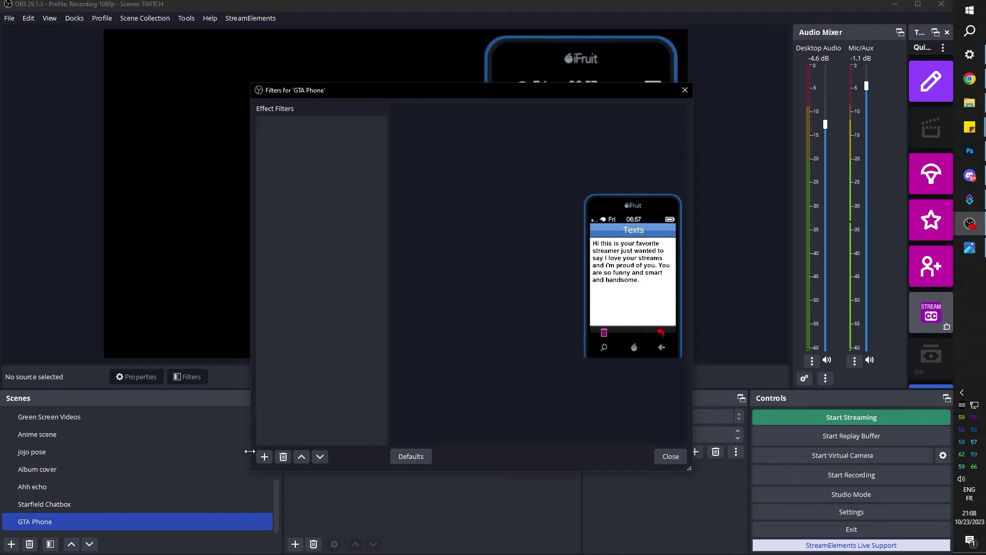
# Add a Move Source filter on the phone message group and store its current transform
pyautogui.click(265, 458)
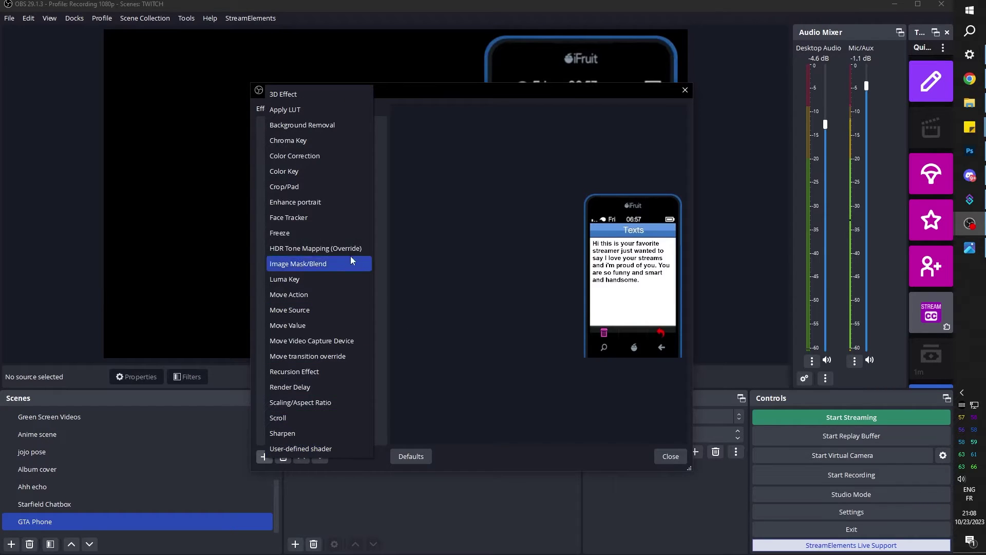
pyautogui.click(316, 309)
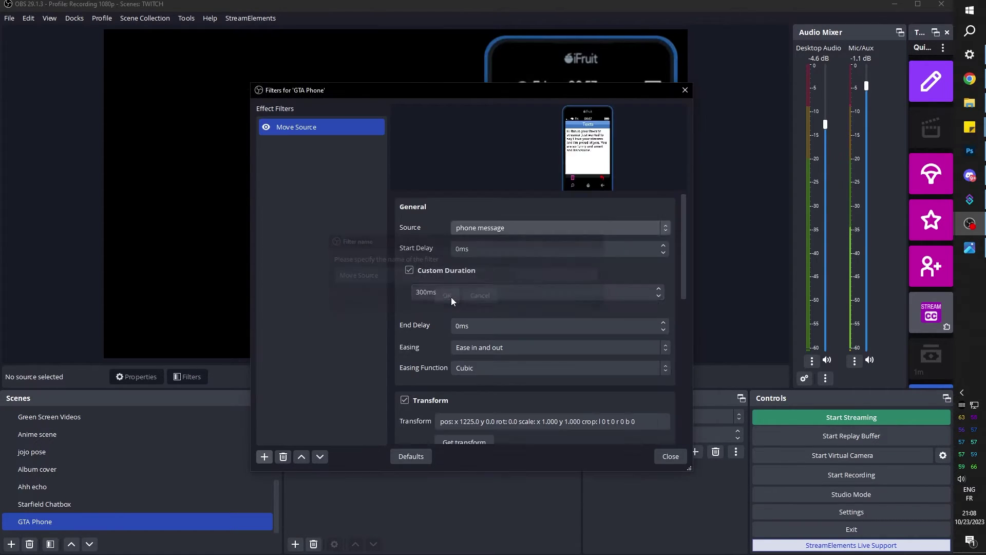
pyautogui.moveTo(422, 89); pyautogui.dragTo(439, 124)
pyautogui.scroll(-4, 410, 338)
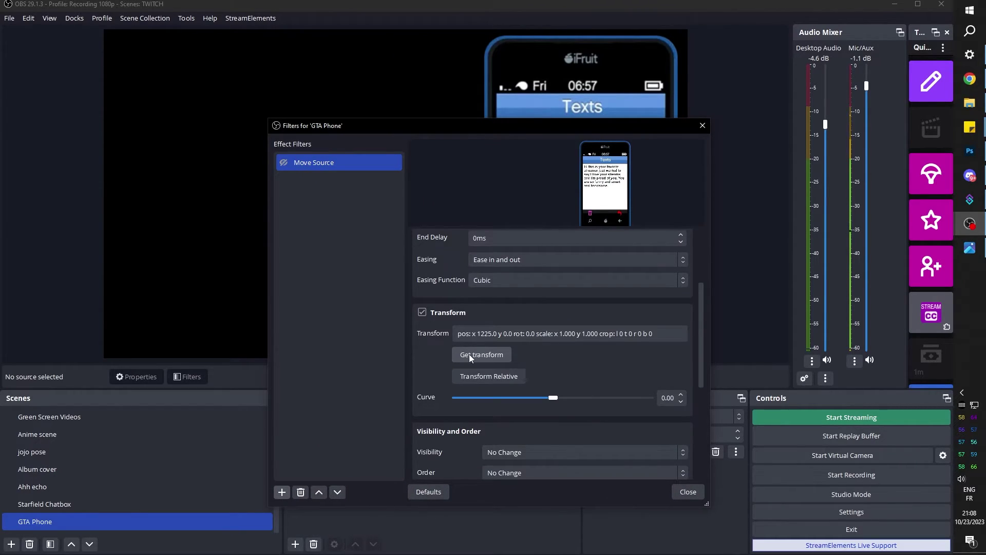
pyautogui.click(470, 353)
pyautogui.moveTo(525, 133); pyautogui.dragTo(488, 112)
pyautogui.rightClick(281, 145)
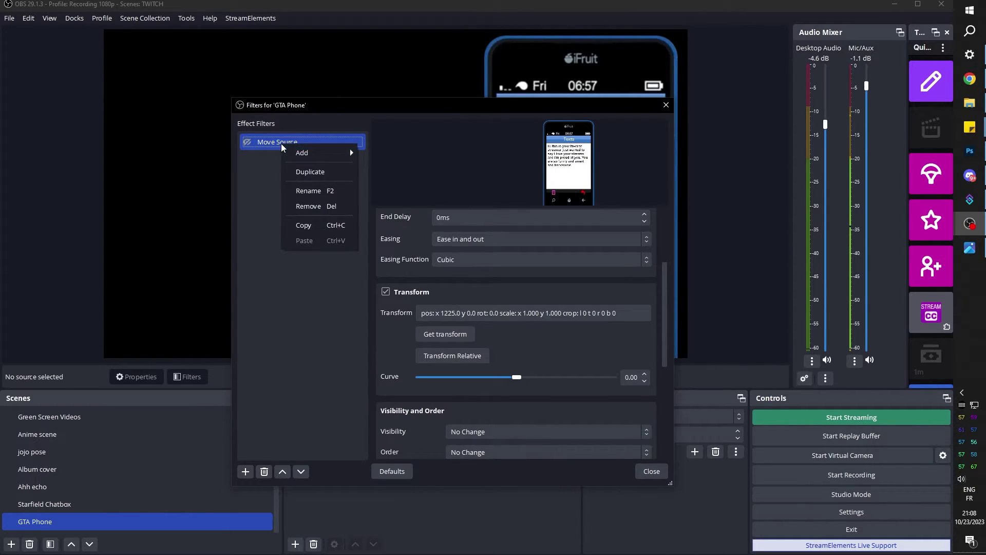
# Duplicate the move filter as 'Phone down', storing the group below the canvas at y 1083
pyautogui.click(298, 175)
pyautogui.rightClick(278, 160)
pyautogui.click(302, 205)
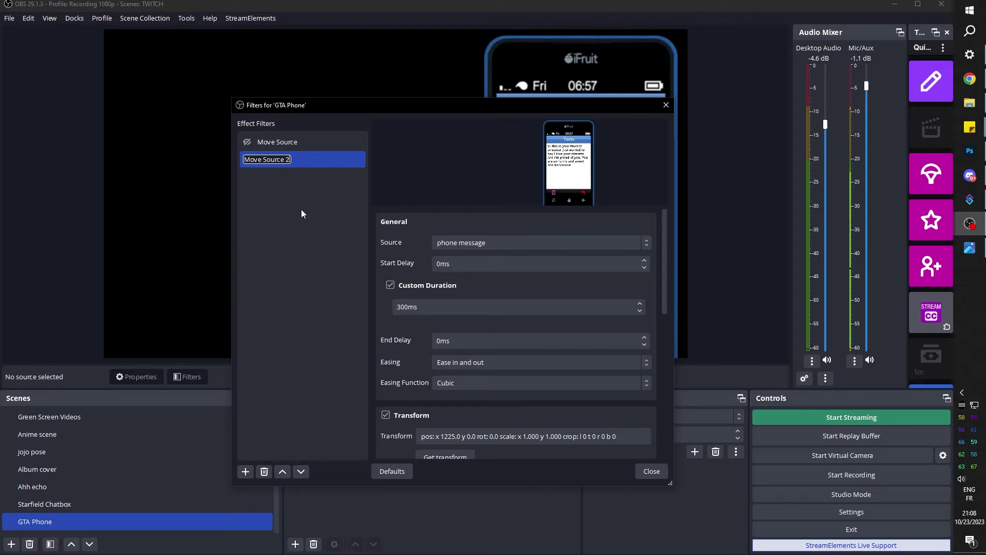
pyautogui.write('Phone down')
pyautogui.press('Return')
pyautogui.moveTo(628, 107); pyautogui.dragTo(217, 146)
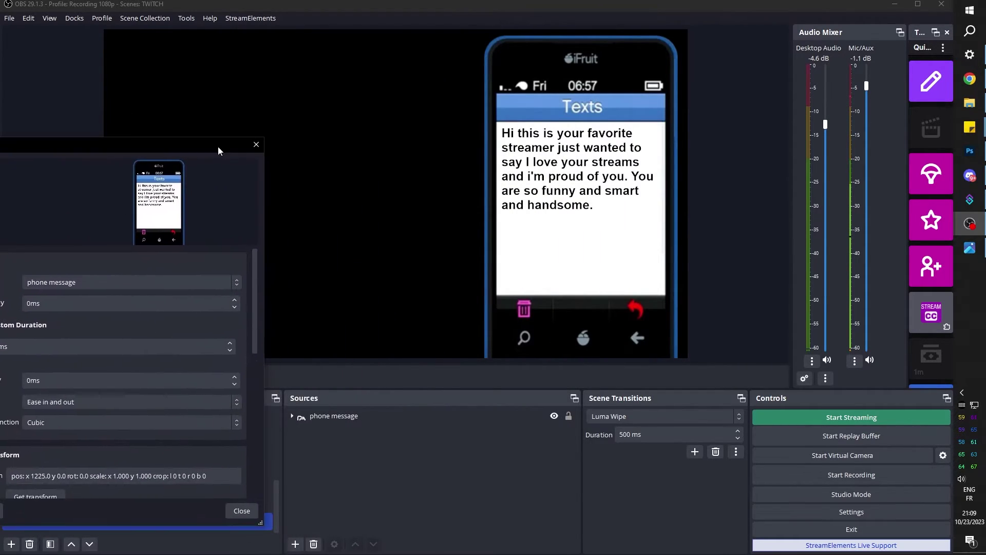
pyautogui.click(352, 416)
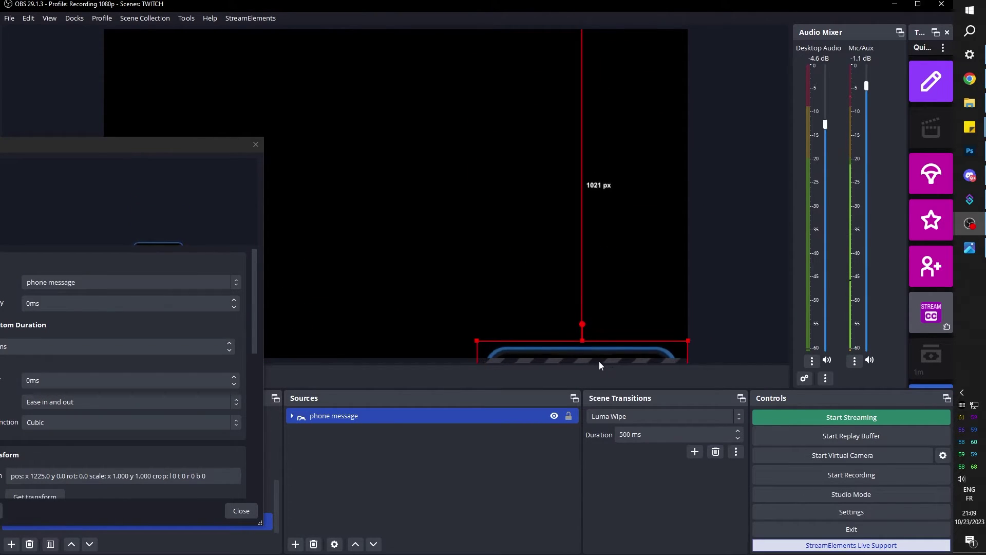
pyautogui.moveTo(174, 145); pyautogui.dragTo(628, 59)
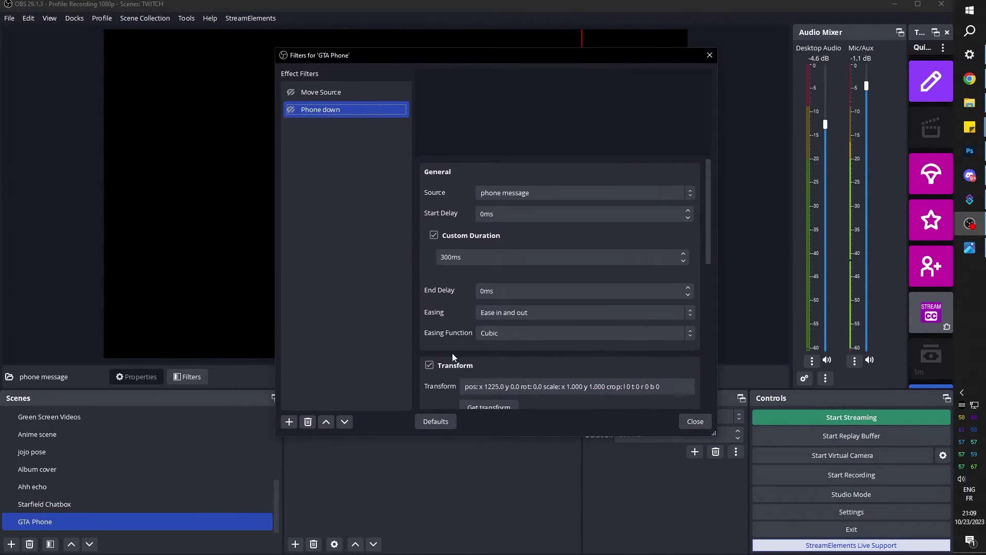
pyautogui.scroll(-1, 439, 355)
pyautogui.click(479, 378)
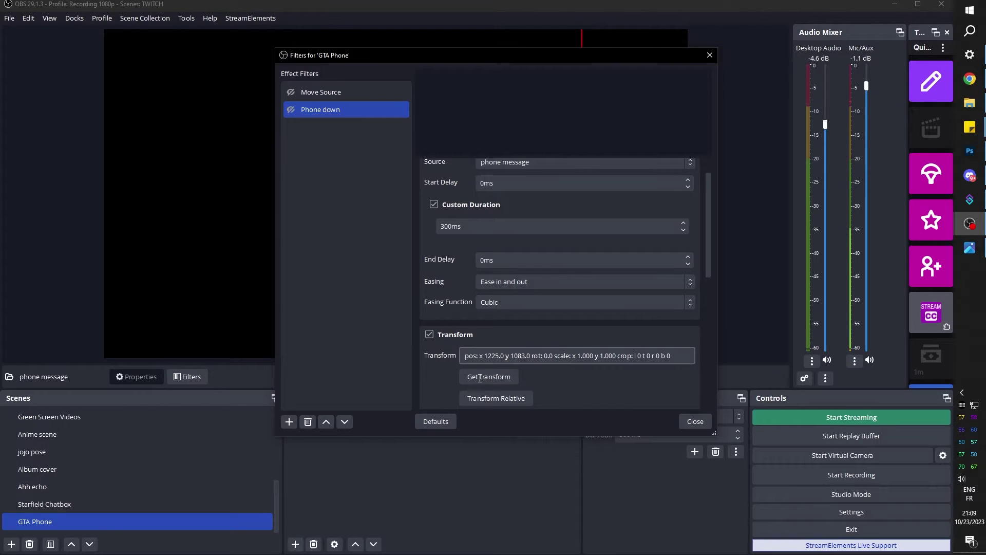
# Rename the original move filter to 'Phone up'
pyautogui.moveTo(479, 57); pyautogui.dragTo(902, 73)
pyautogui.click(740, 109)
pyautogui.doubleClick(739, 109)
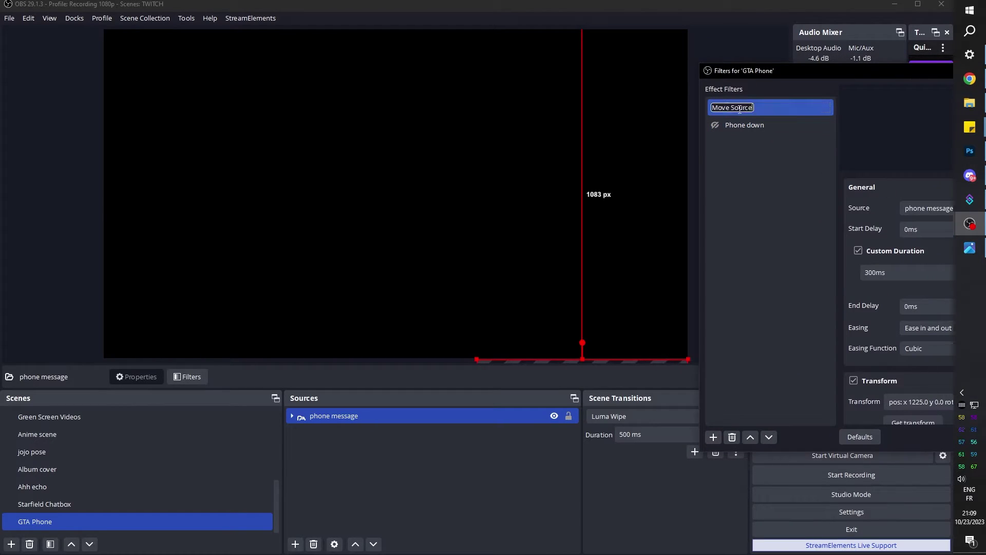
pyautogui.write('Phone up')
pyautogui.press('Return')
# Trigger Phone up and Phone down repeatedly to test the phone sliding in and out
pyautogui.click(715, 108)
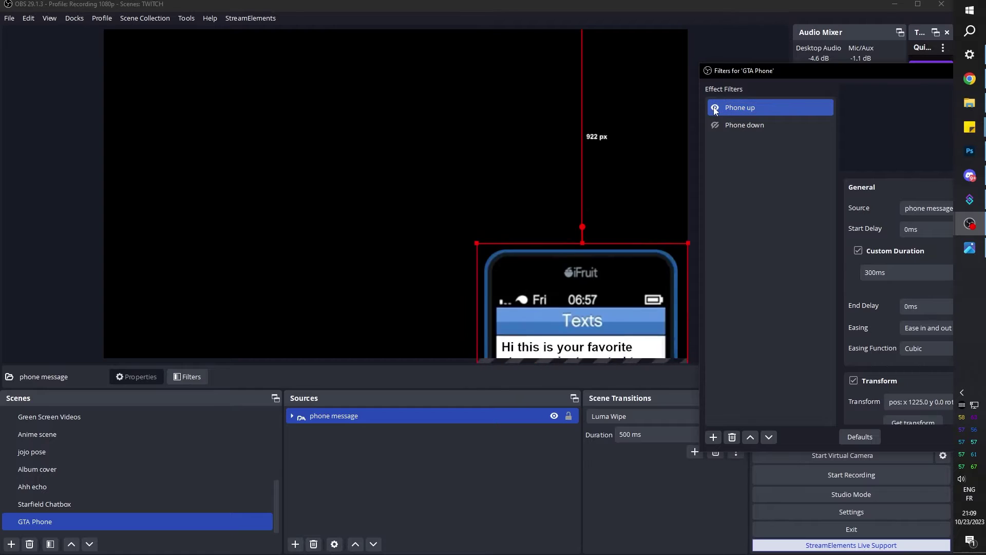
pyautogui.keyDown('shift'); pyautogui.click(716, 127); pyautogui.keyUp('shift')
pyautogui.click(716, 127)
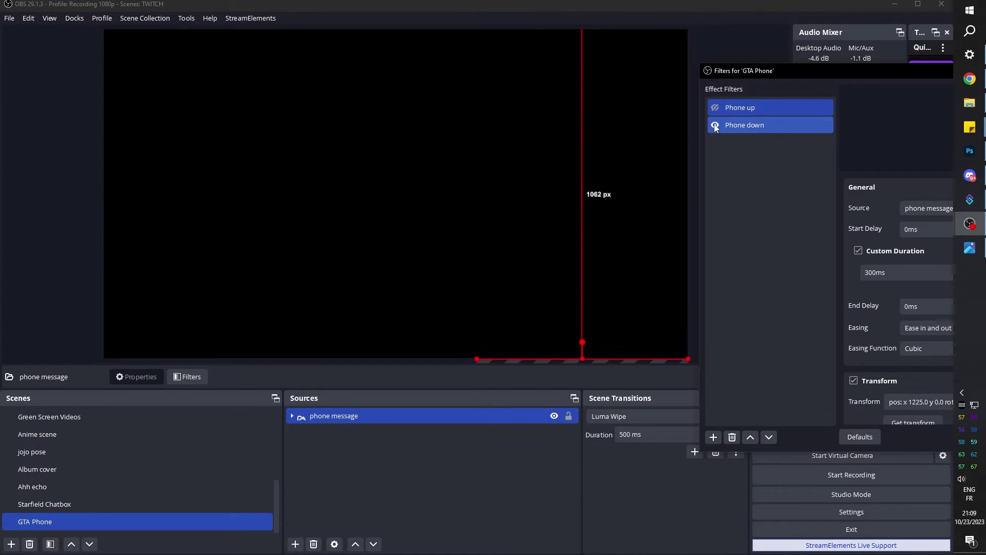
pyautogui.click(714, 109)
pyautogui.keyDown('shift'); pyautogui.click(718, 127); pyautogui.keyUp('shift')
pyautogui.click(715, 109)
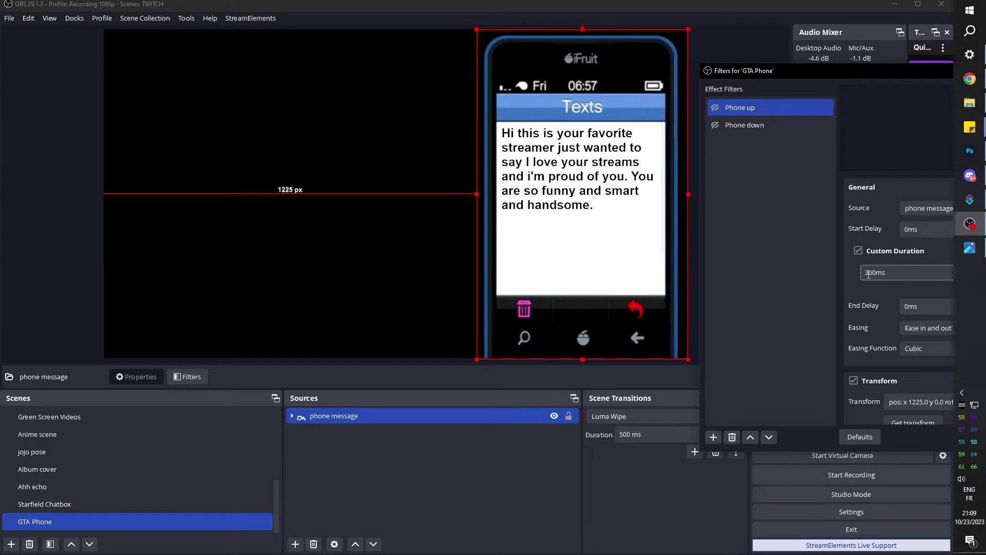
# Set the Phone down move filter's Custom Duration to 700ms
pyautogui.moveTo(870, 275); pyautogui.dragTo(864, 278)
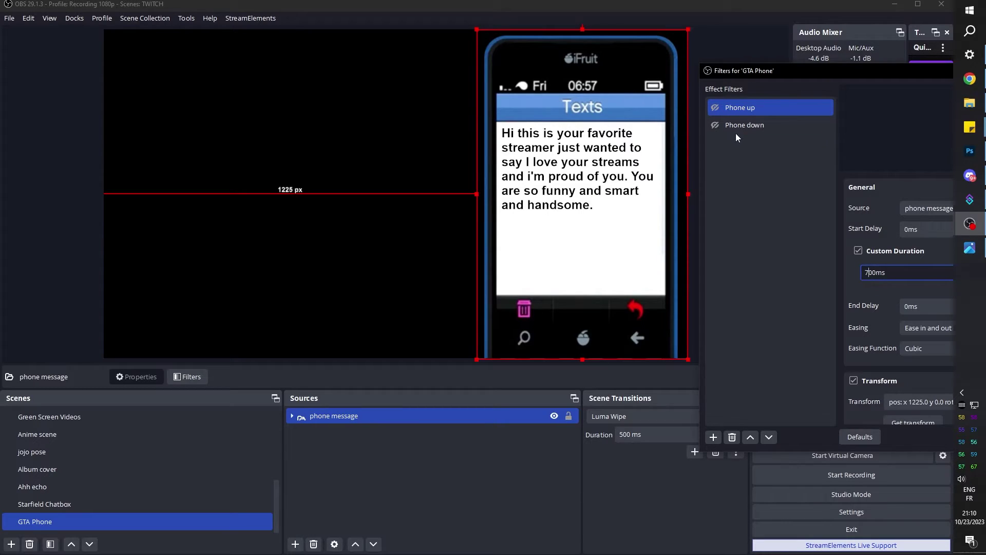
pyautogui.click(738, 129)
pyautogui.click(866, 273)
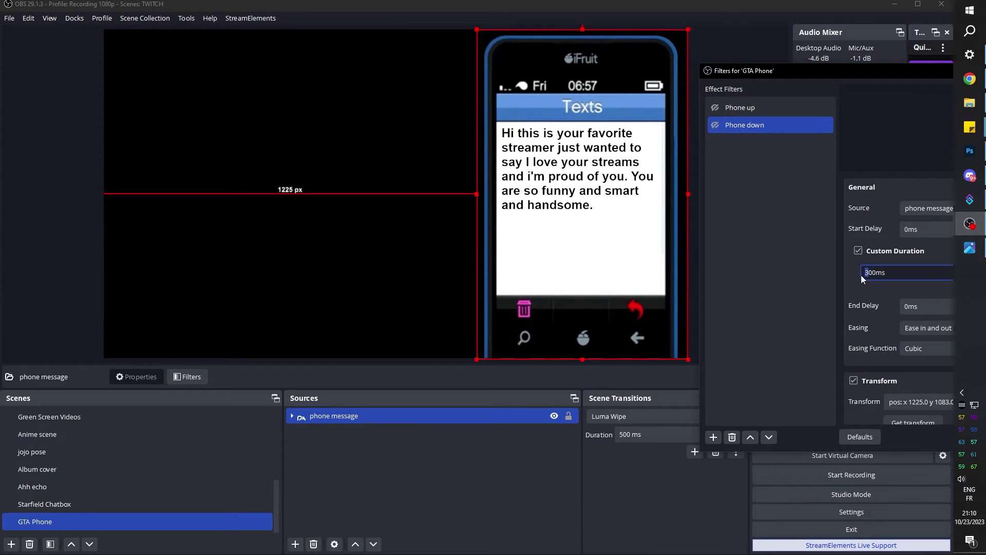
pyautogui.write('7')
# Test the Phone down and Phone up moves by toggling their filters, ending with the phone raised
pyautogui.click(714, 126)
pyautogui.click(713, 109)
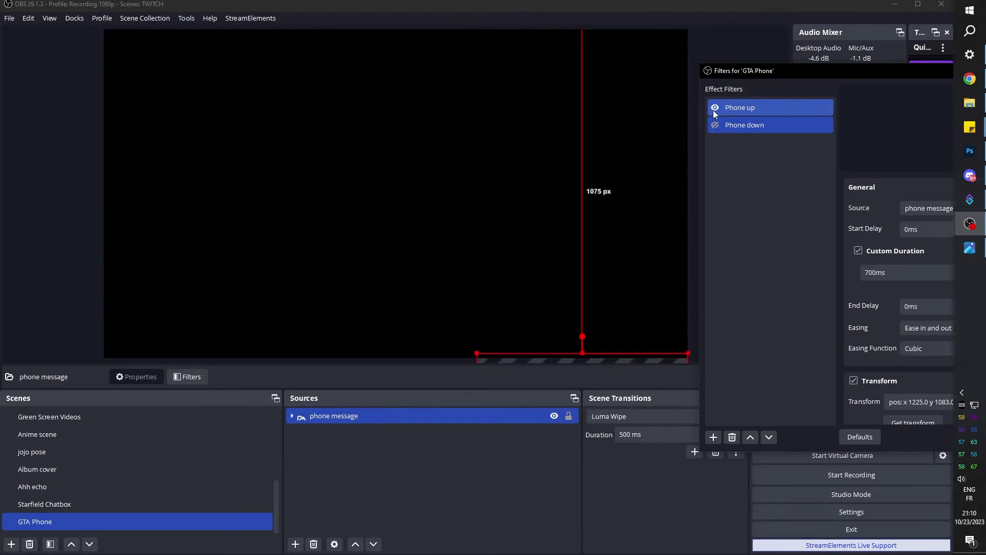
pyautogui.click(713, 110)
pyautogui.moveTo(828, 79); pyautogui.dragTo(821, 78)
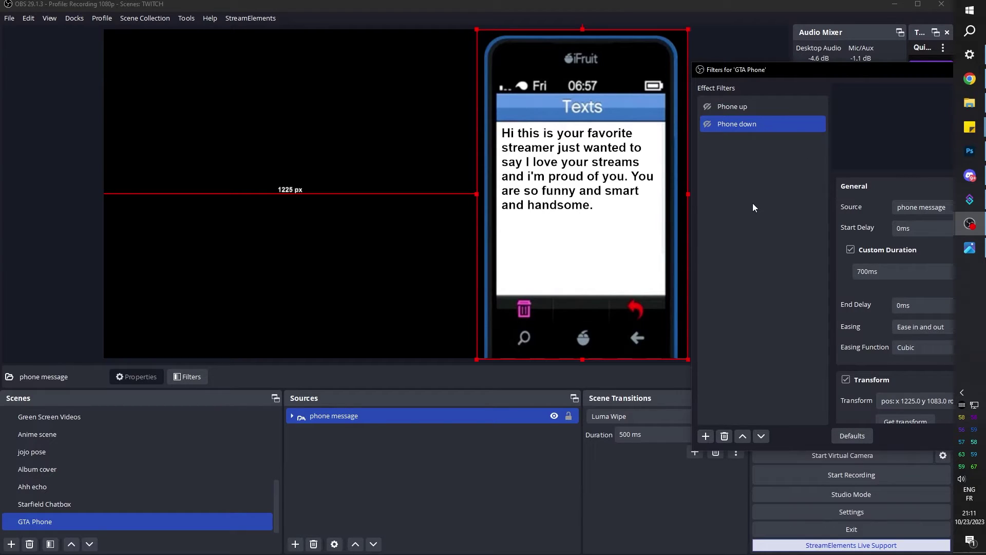
pyautogui.click(708, 123)
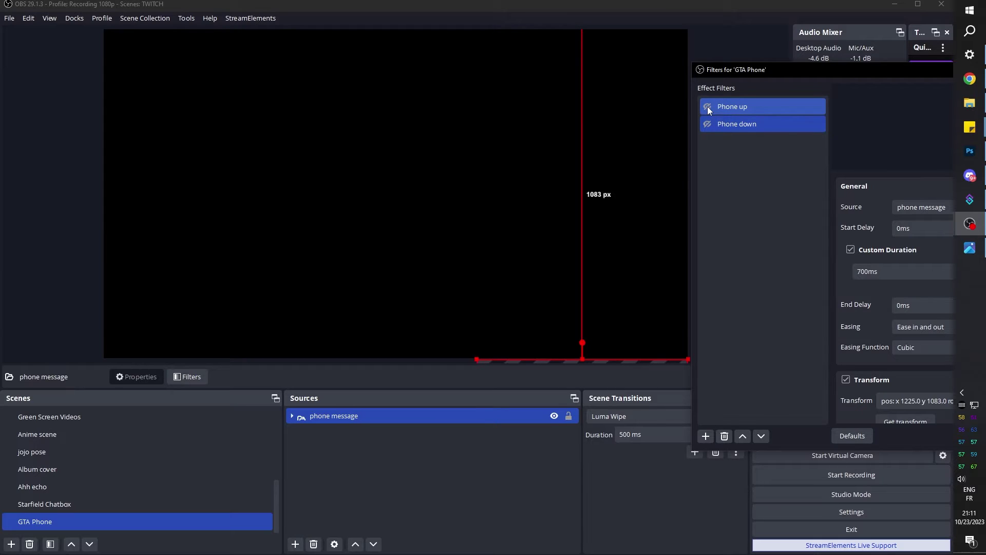
pyautogui.click(708, 107)
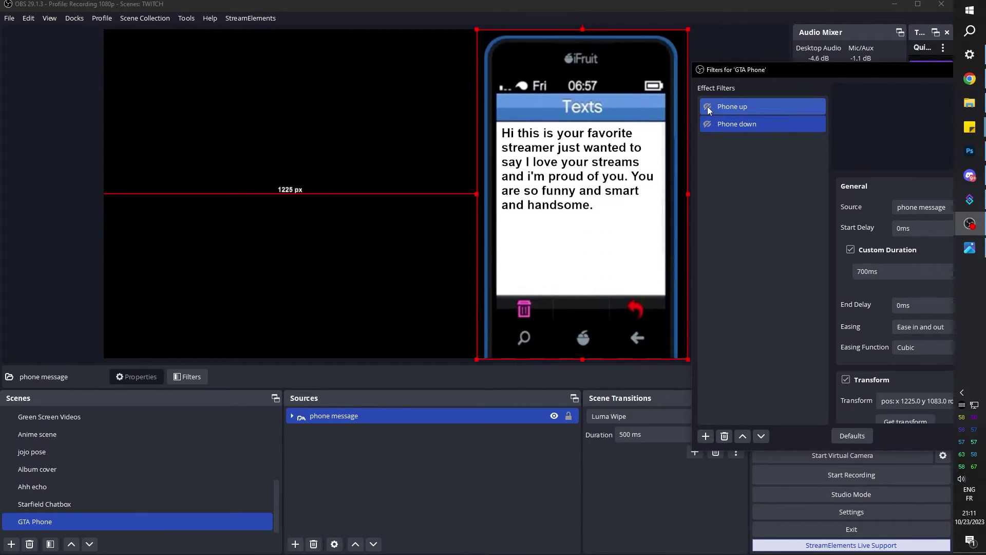
pyautogui.click(740, 107)
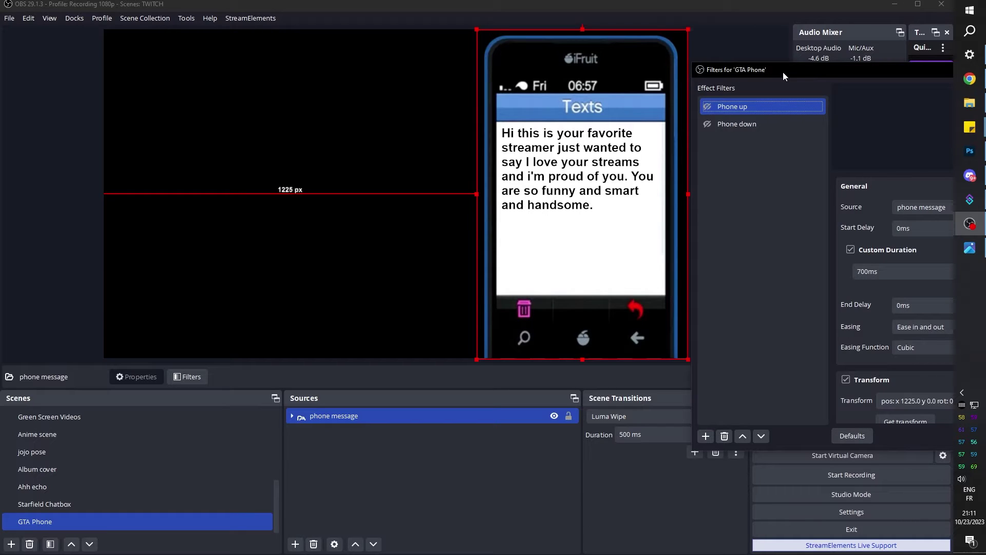
# In the Phone up filter, set Next Move to Phone down and End Delay to 5000ms
pyautogui.moveTo(817, 73); pyautogui.dragTo(501, 63)
pyautogui.scroll(-8, 522, 289)
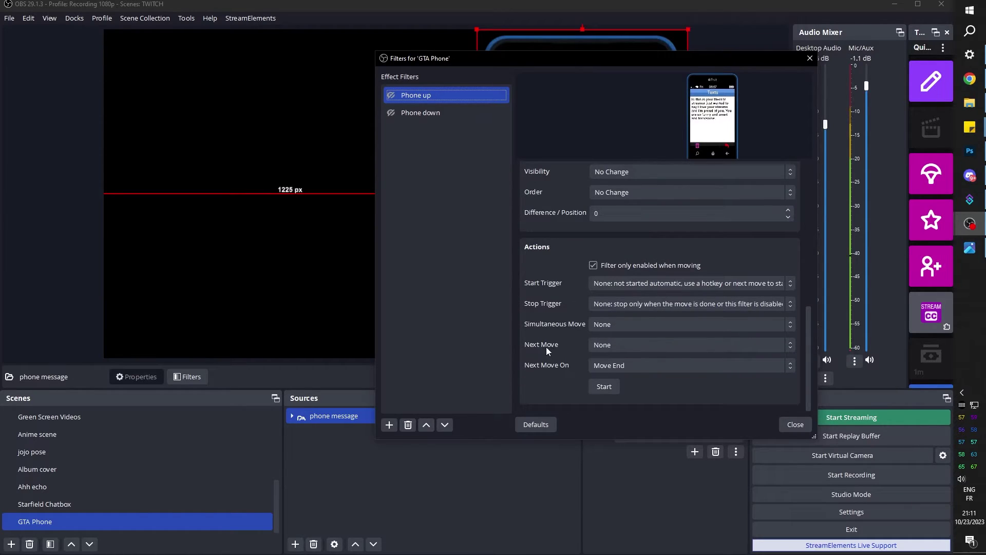
pyautogui.click(616, 346)
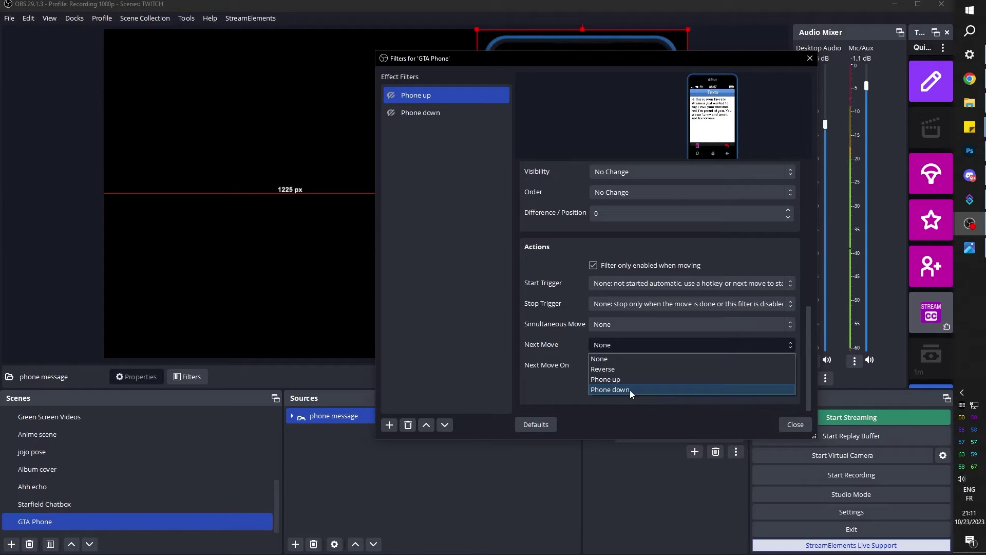
pyautogui.click(630, 390)
pyautogui.scroll(5, 525, 287)
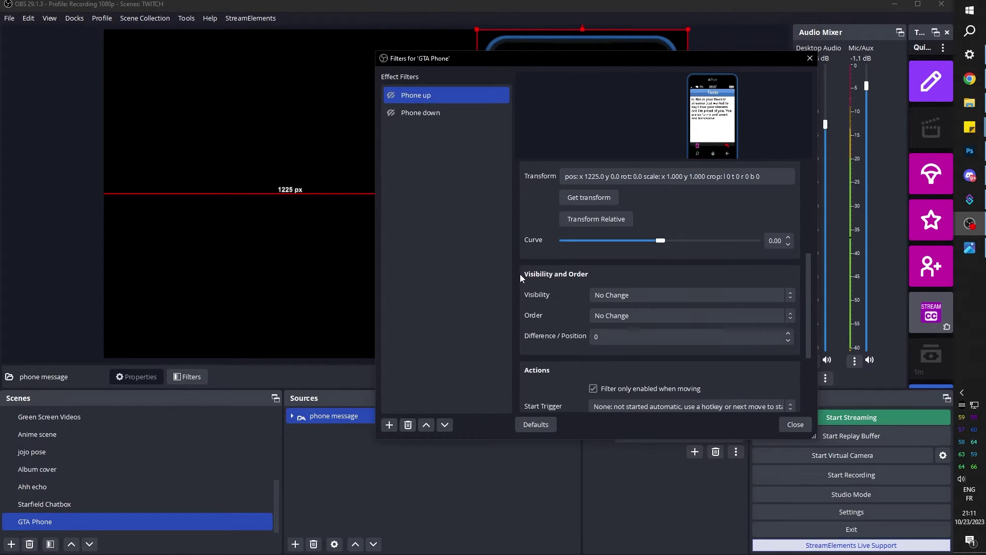
pyautogui.click(585, 269)
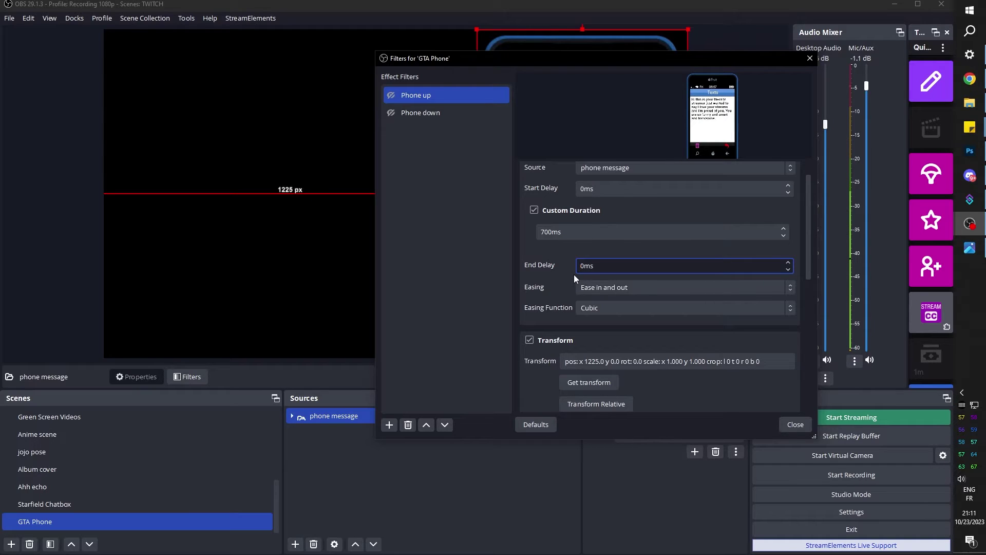
pyautogui.write('00')
pyautogui.moveTo(495, 61); pyautogui.dragTo(820, 68)
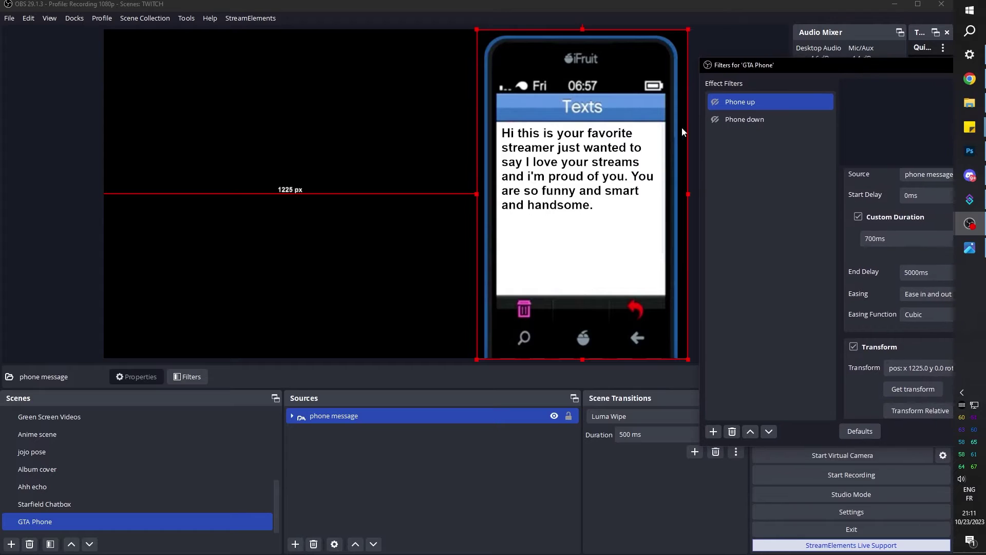
# Test Phone down and Phone up, then reset Phone up's Next Move to None
pyautogui.click(715, 119)
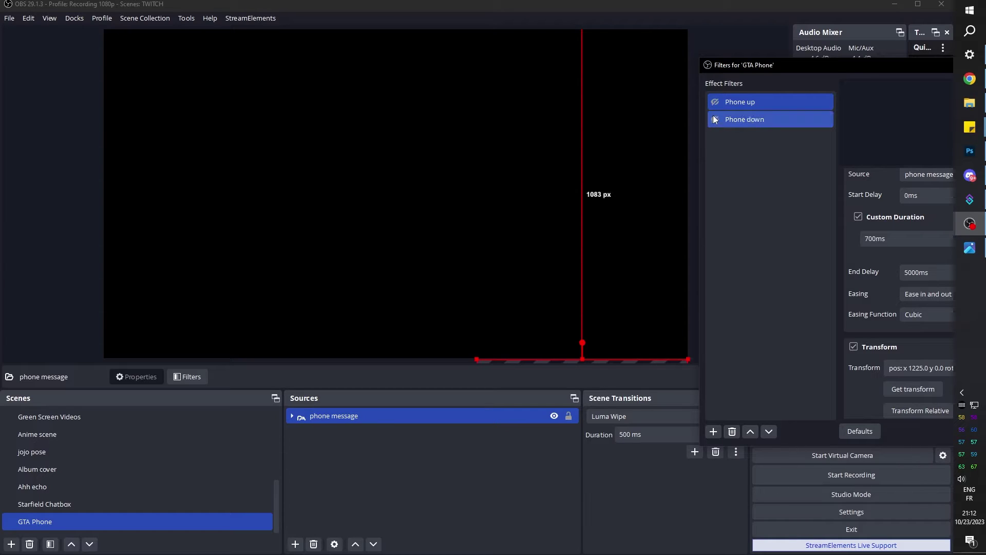
pyautogui.click(715, 102)
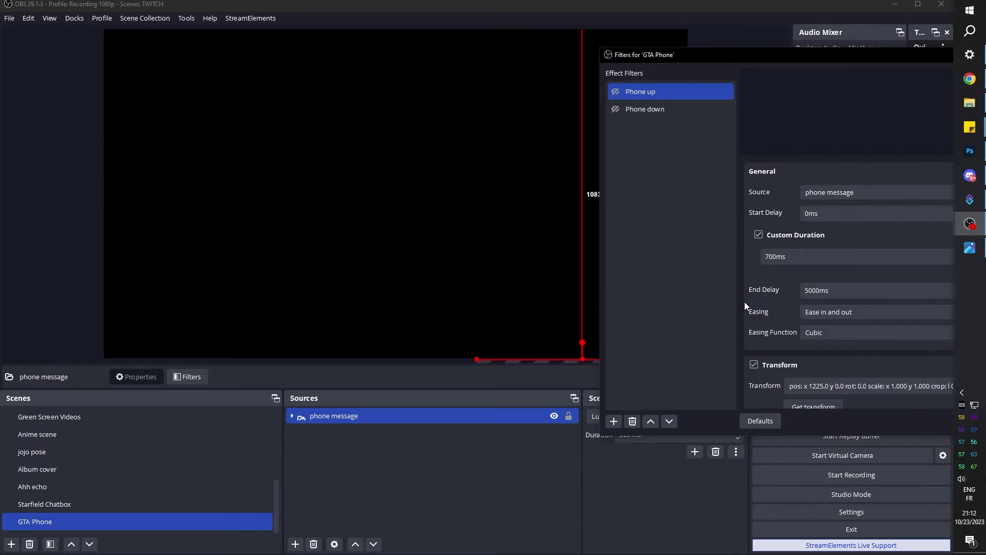
pyautogui.scroll(-10, 745, 302)
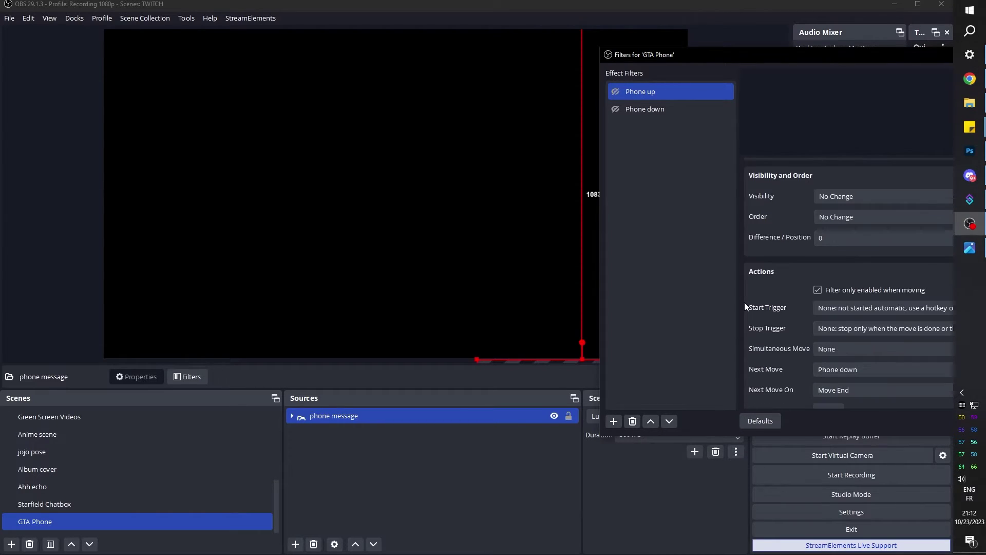
pyautogui.click(828, 342)
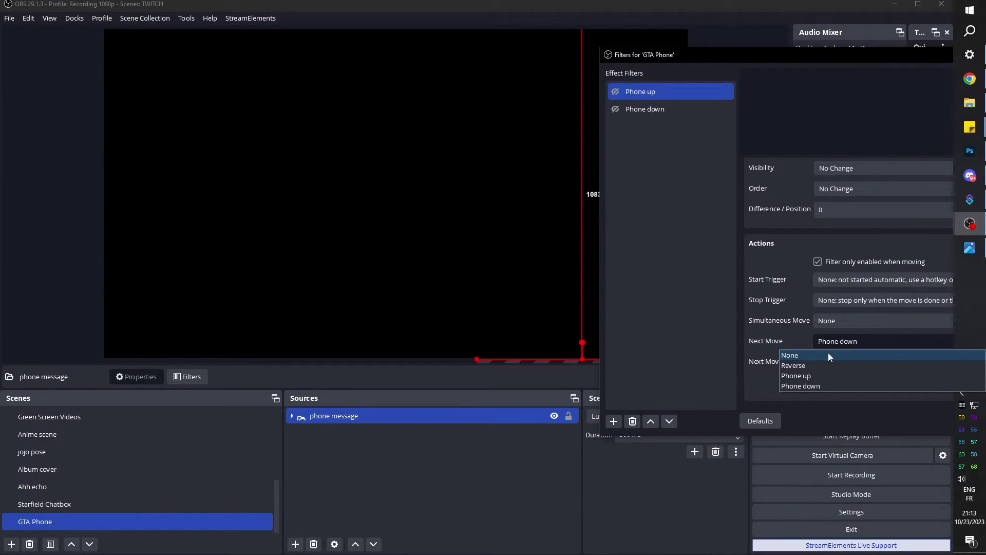
pyautogui.click(828, 354)
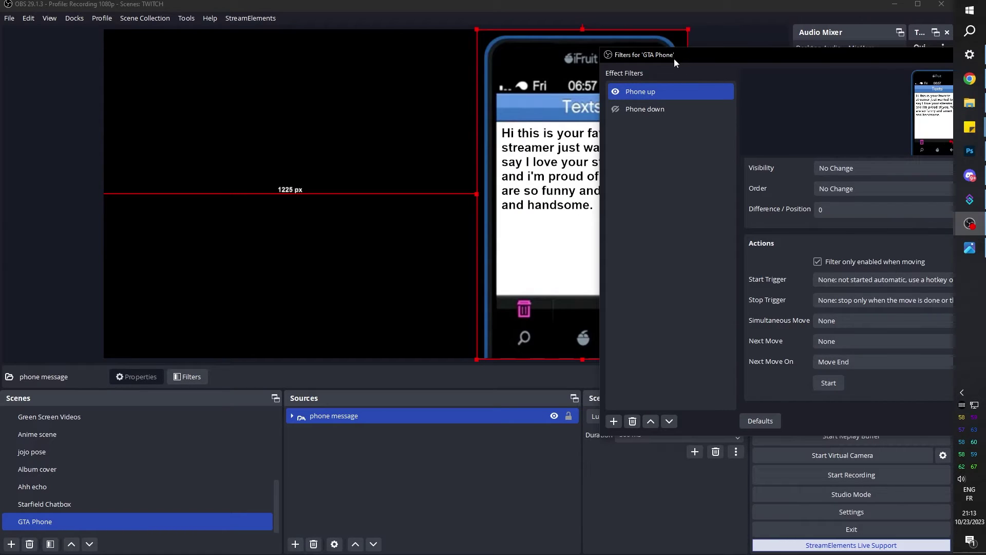
pyautogui.moveTo(674, 59); pyautogui.dragTo(769, 63)
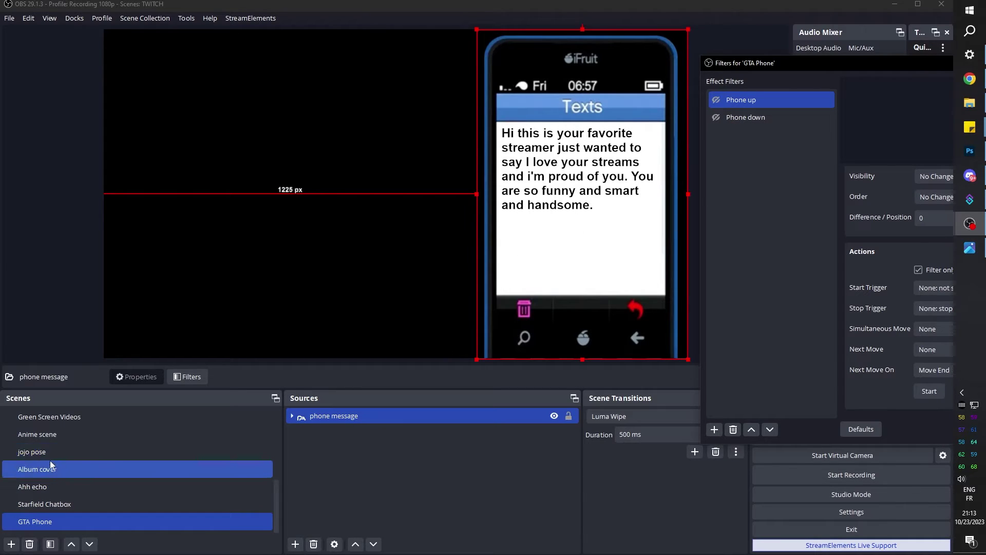
# Add the existing GTA Phone scene as a source inside the FULL scene
pyautogui.scroll(5, 57, 450)
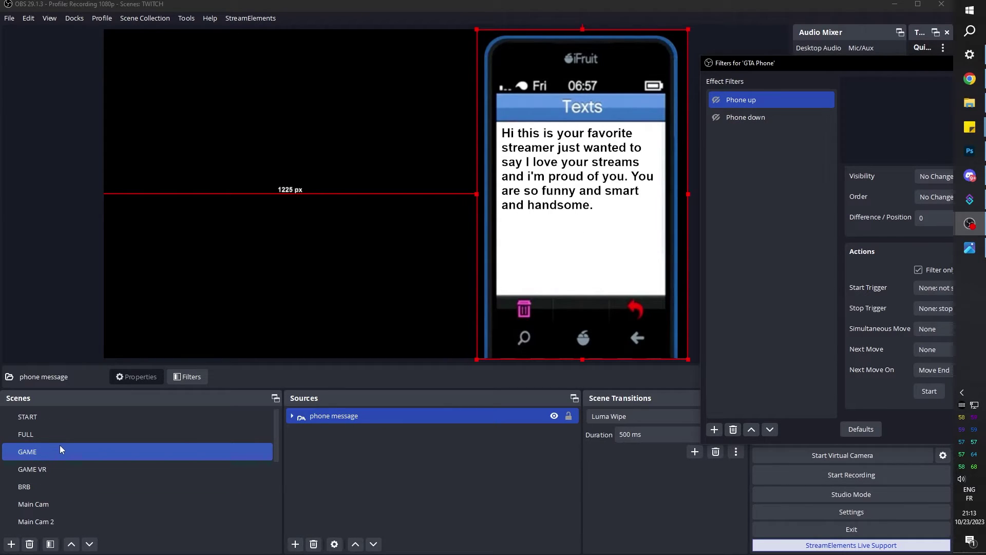
pyautogui.click(36, 434)
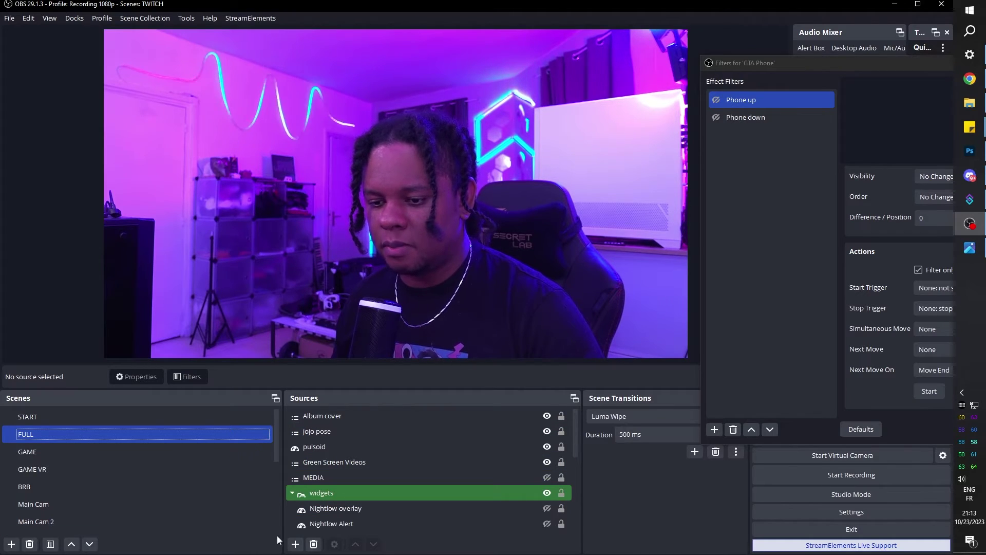
pyautogui.click(296, 544)
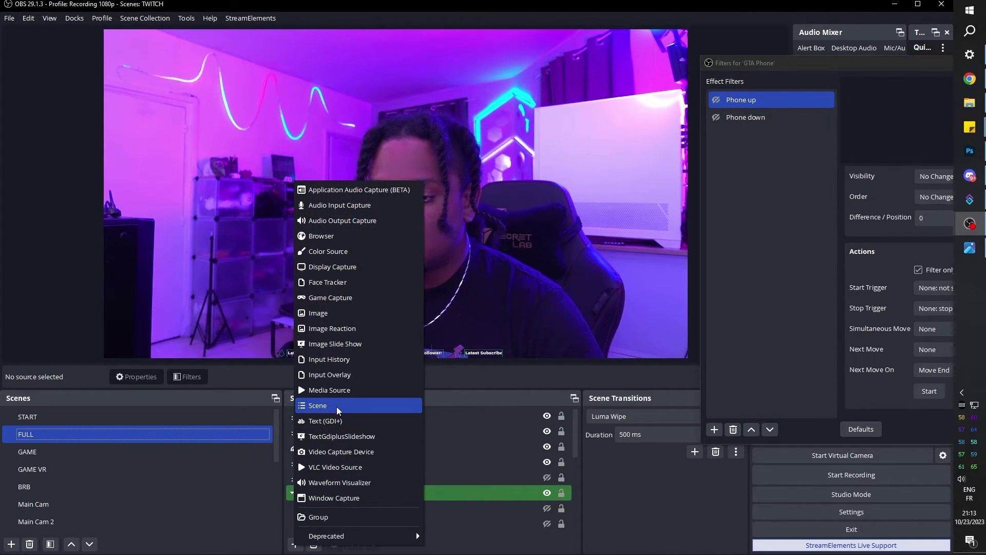
pyautogui.click(336, 406)
pyautogui.click(404, 269)
pyautogui.click(468, 283)
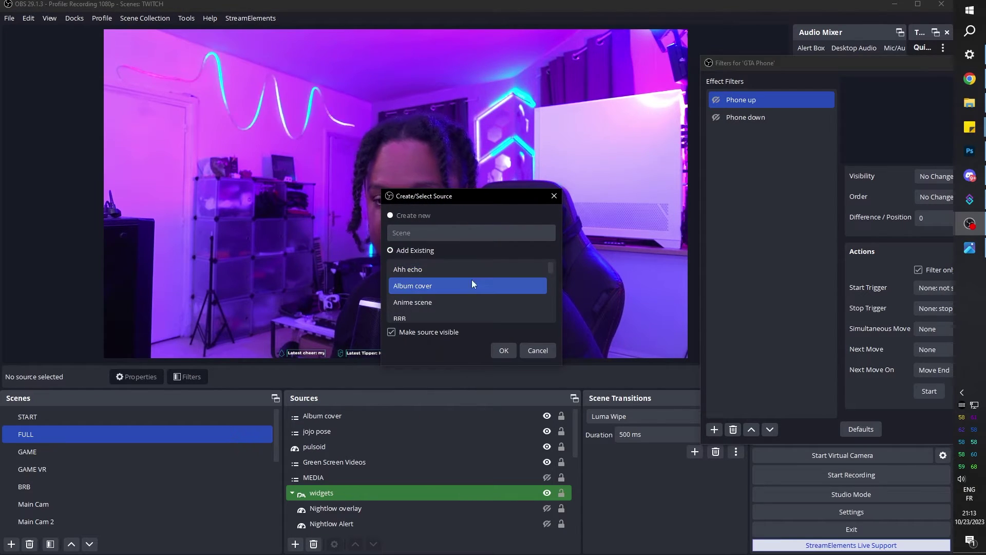
pyautogui.scroll(-1, 463, 288)
pyautogui.scroll(1, 464, 288)
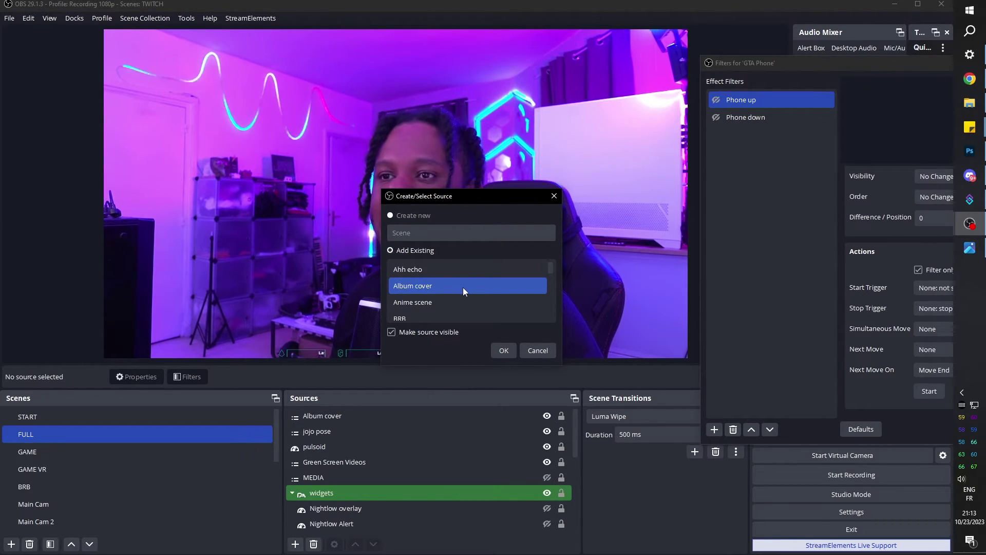
pyautogui.click(466, 300)
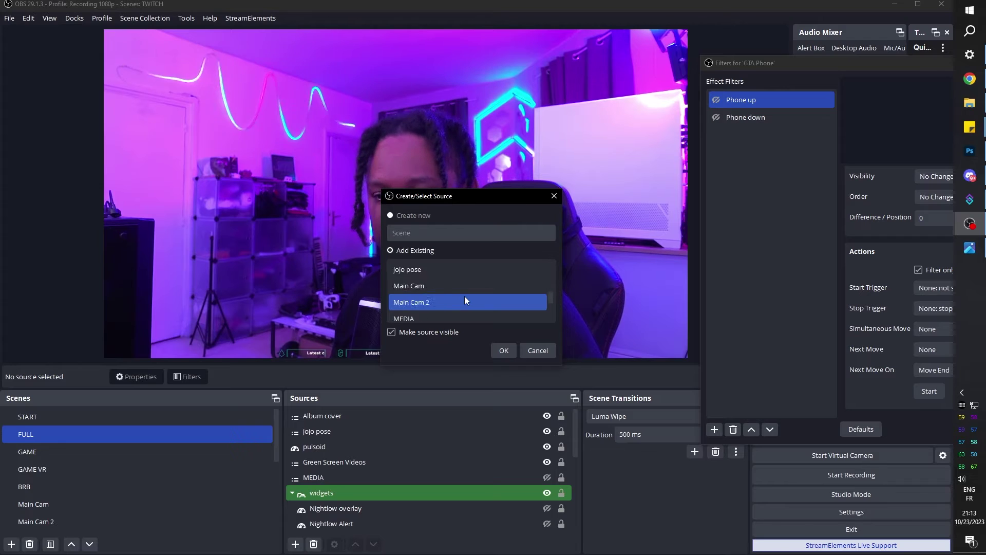
pyautogui.scroll(-5, 466, 301)
pyautogui.scroll(3, 466, 300)
pyautogui.scroll(1, 464, 296)
pyautogui.click(431, 270)
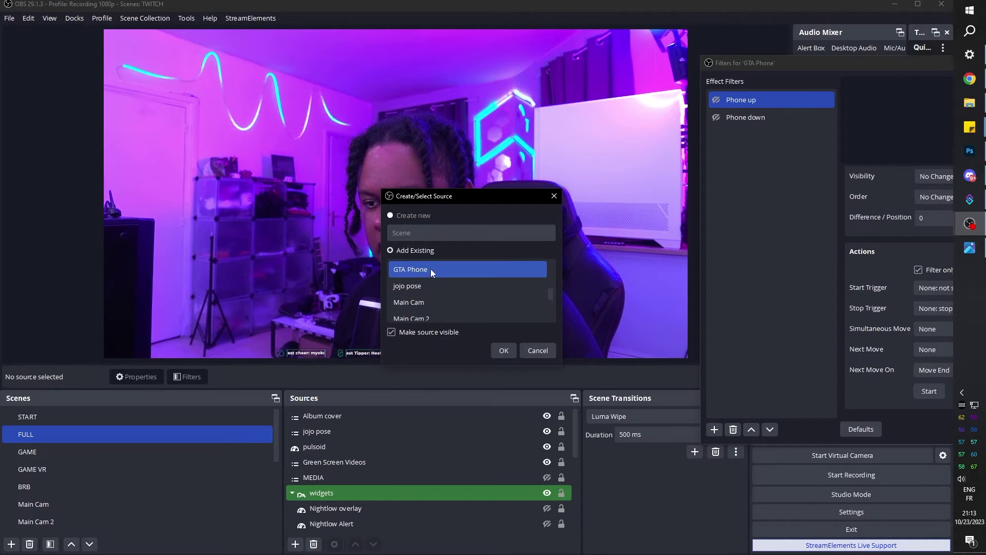
pyautogui.click(504, 350)
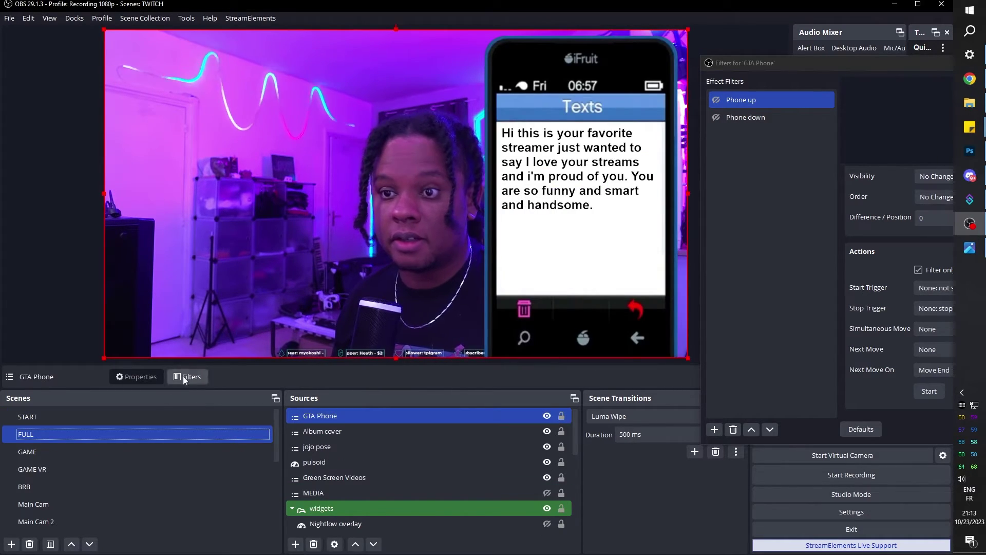
# Shrink the GTA Phone overlay into the webcam's lower right, close Filters, and bring up Streamer.bot
pyautogui.moveTo(104, 30); pyautogui.dragTo(402, 267)
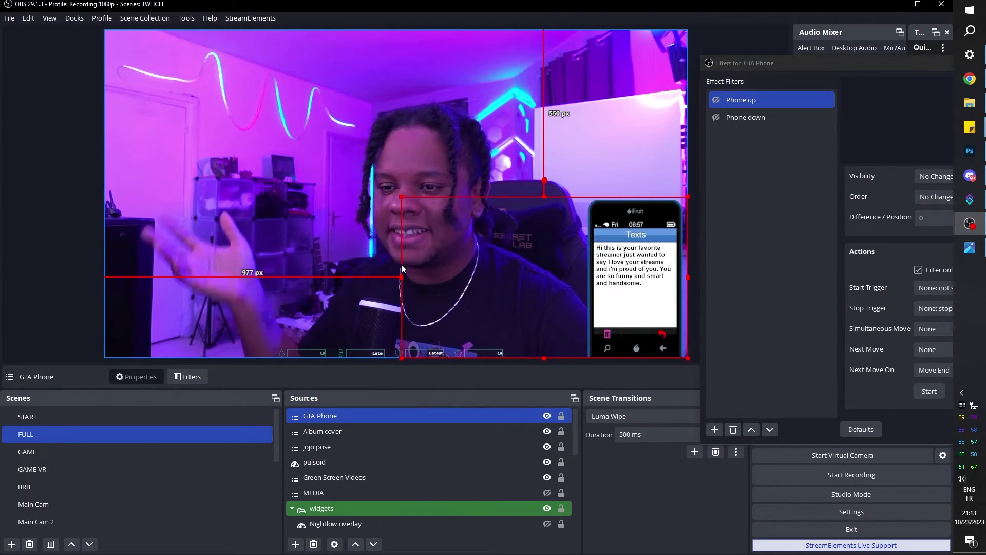
pyautogui.moveTo(402, 267); pyautogui.dragTo(358, 195)
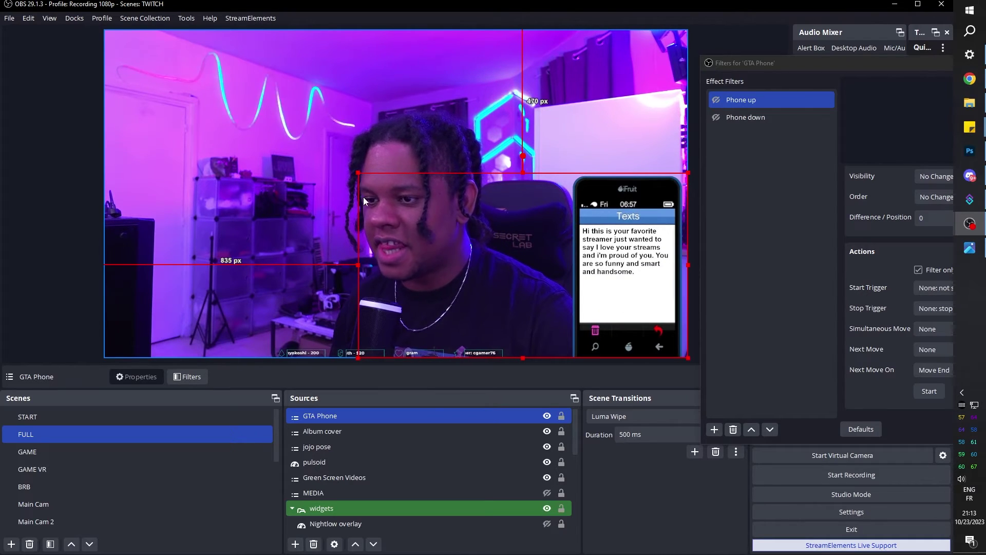
pyautogui.moveTo(595, 222); pyautogui.dragTo(579, 222)
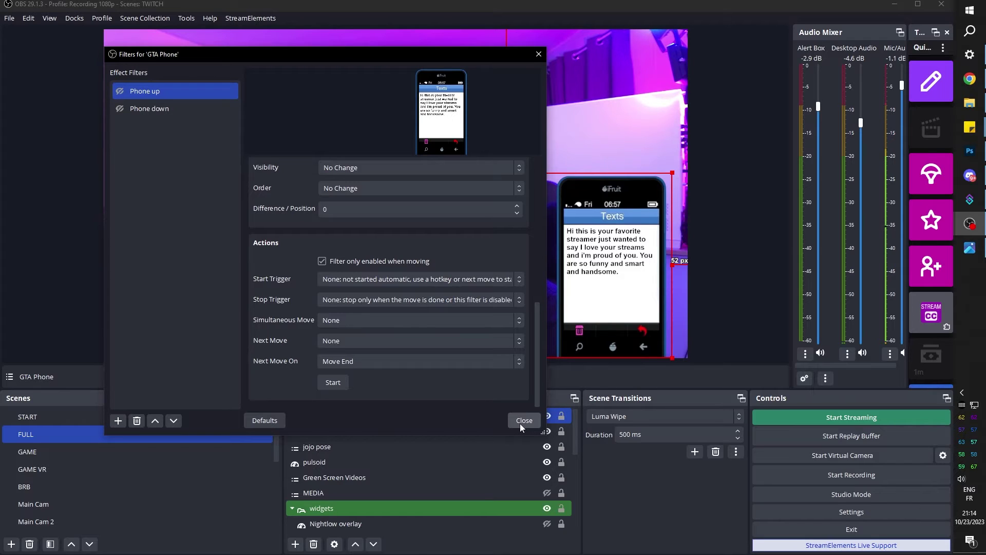
pyautogui.click(521, 422)
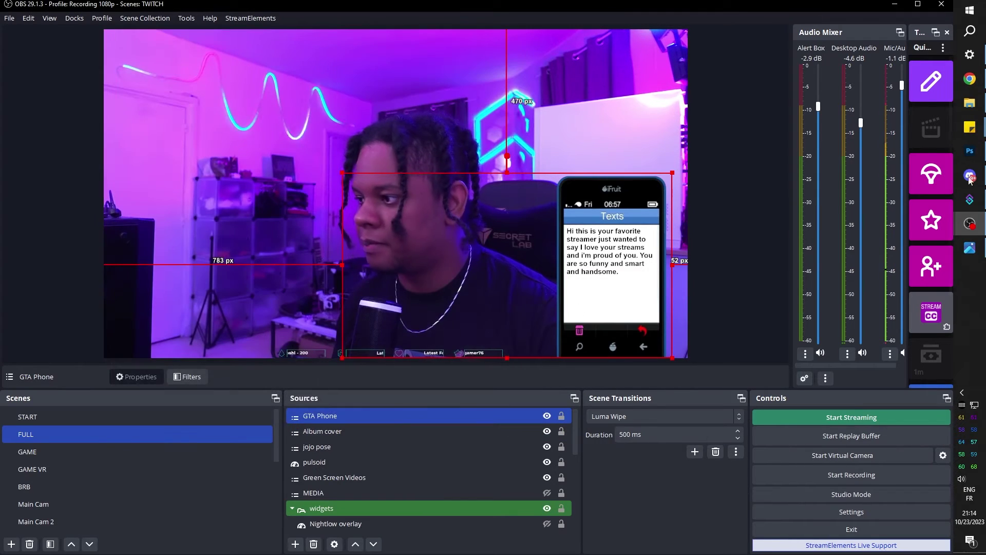
pyautogui.click(970, 200)
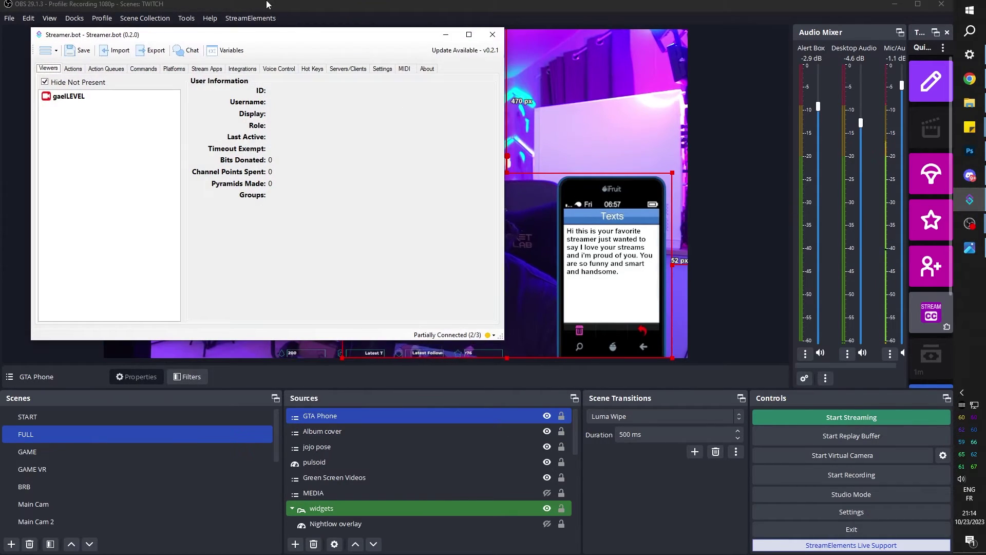
# Create an action named 'GTAV phone' in the Others action group
pyautogui.doubleClick(331, 37)
pyautogui.click(42, 40)
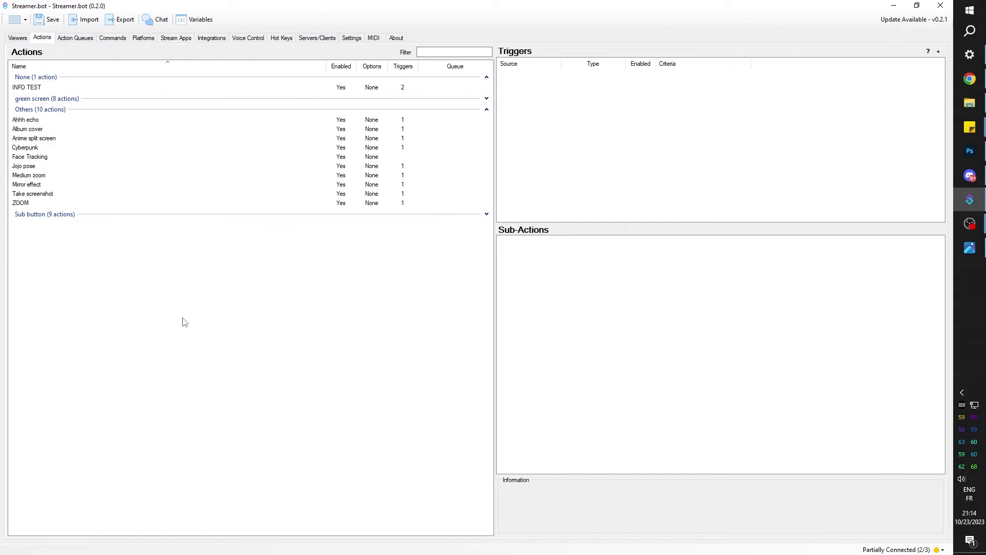
pyautogui.rightClick(288, 268)
pyautogui.click(328, 271)
pyautogui.write('GTAV phone')
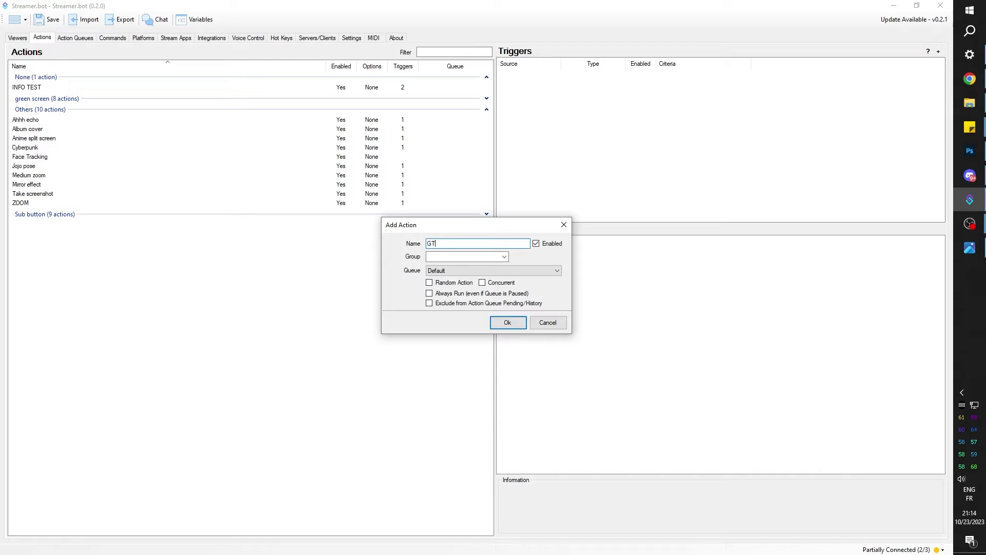
pyautogui.click(503, 257)
pyautogui.click(447, 271)
pyautogui.click(507, 322)
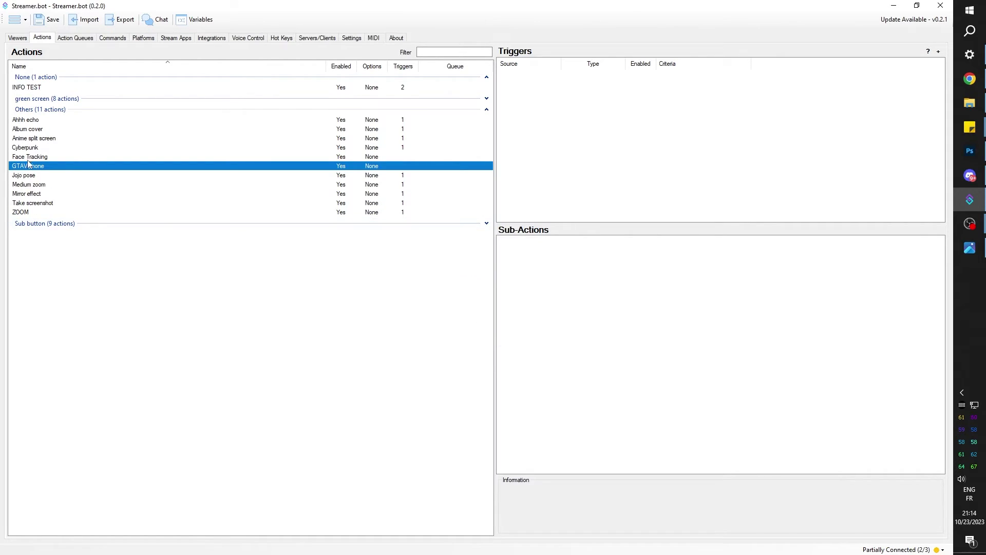
pyautogui.click(602, 290)
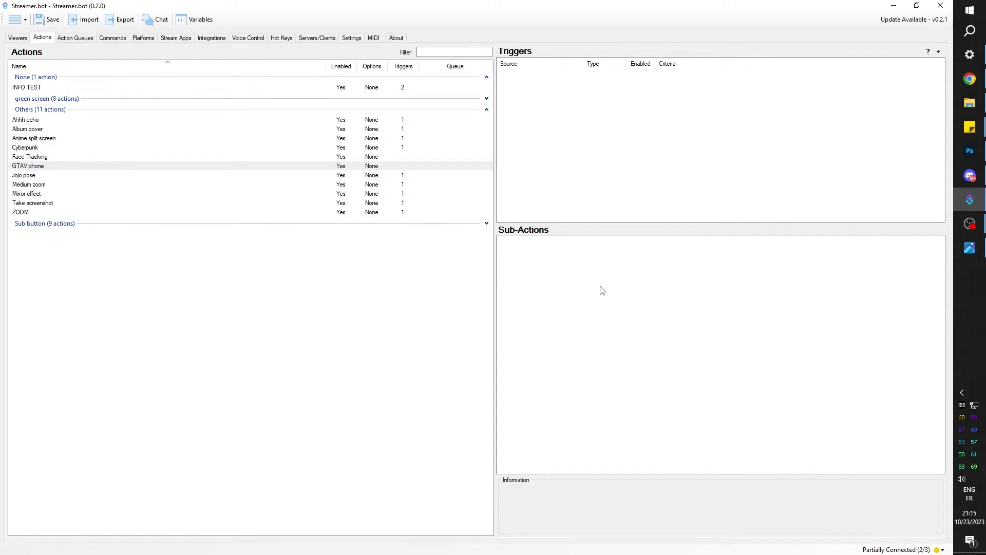
# Add a Set GDI Text sub-action setting GTA Phone's Text message to '%targetUser% : %rawInput%'
pyautogui.rightClick(602, 290)
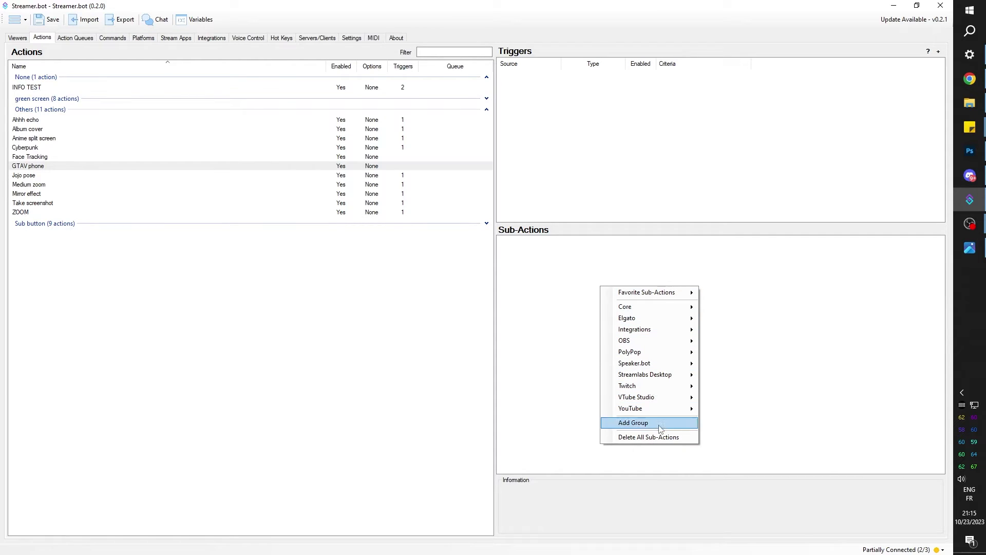
pyautogui.moveTo(665, 341)
pyautogui.moveTo(749, 445)
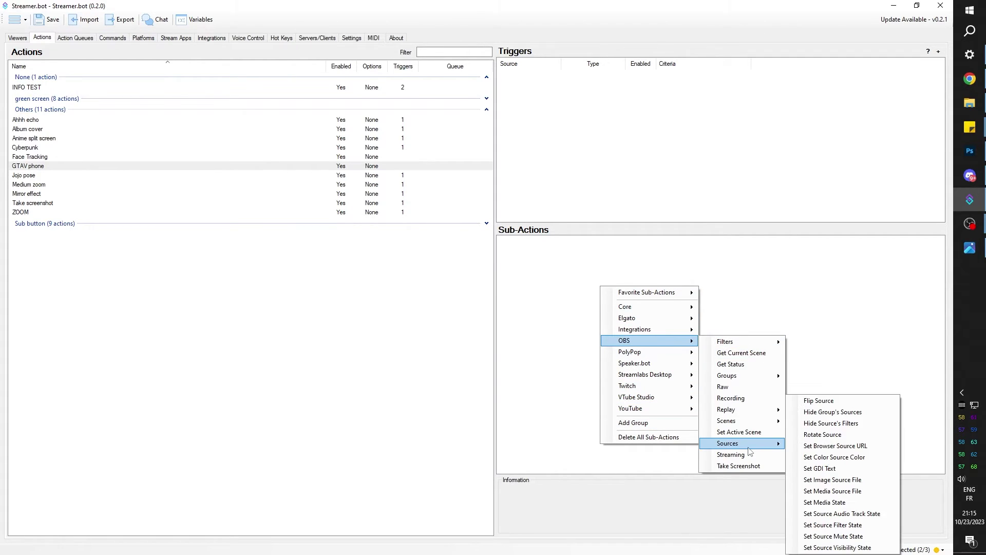
pyautogui.click(845, 471)
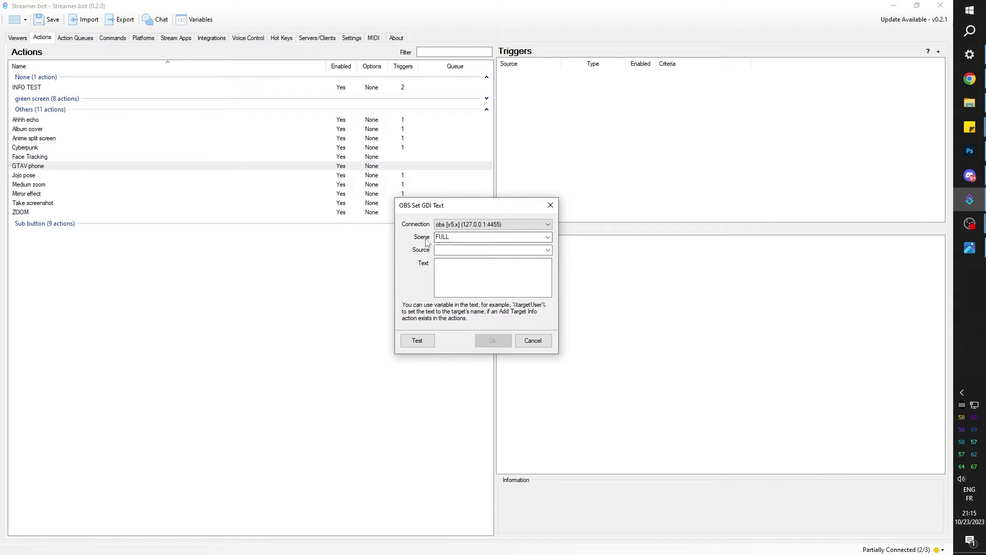
pyautogui.click(547, 237)
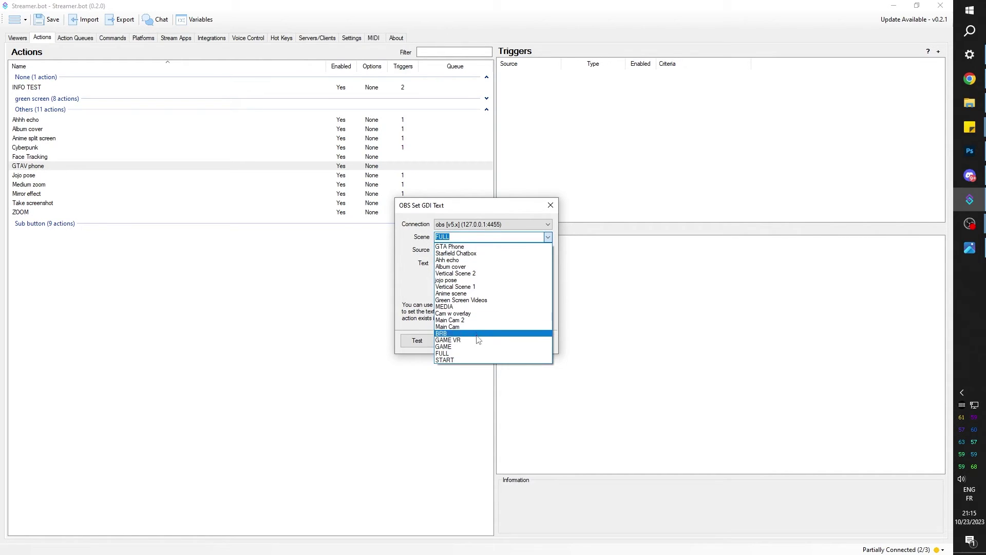
pyautogui.click(545, 246)
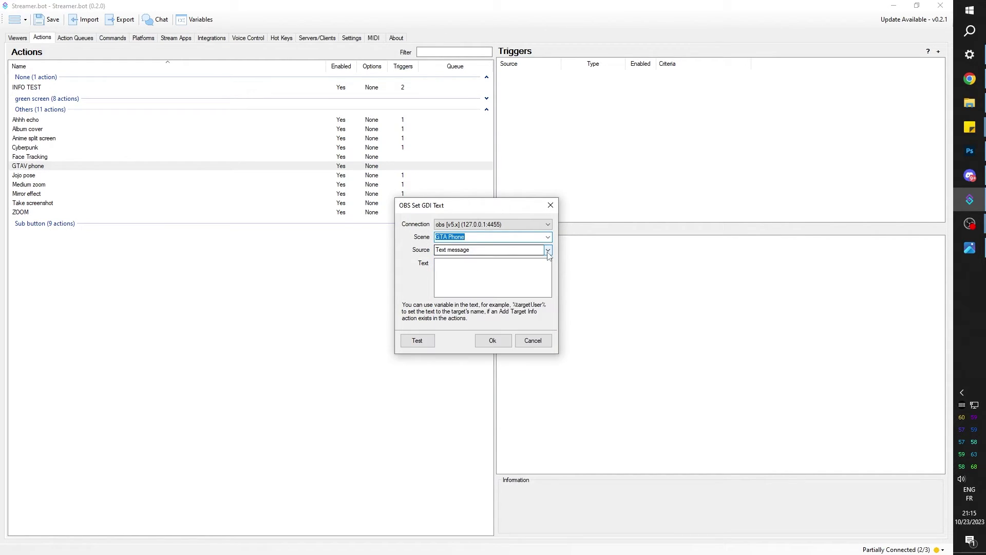
pyautogui.click(548, 252)
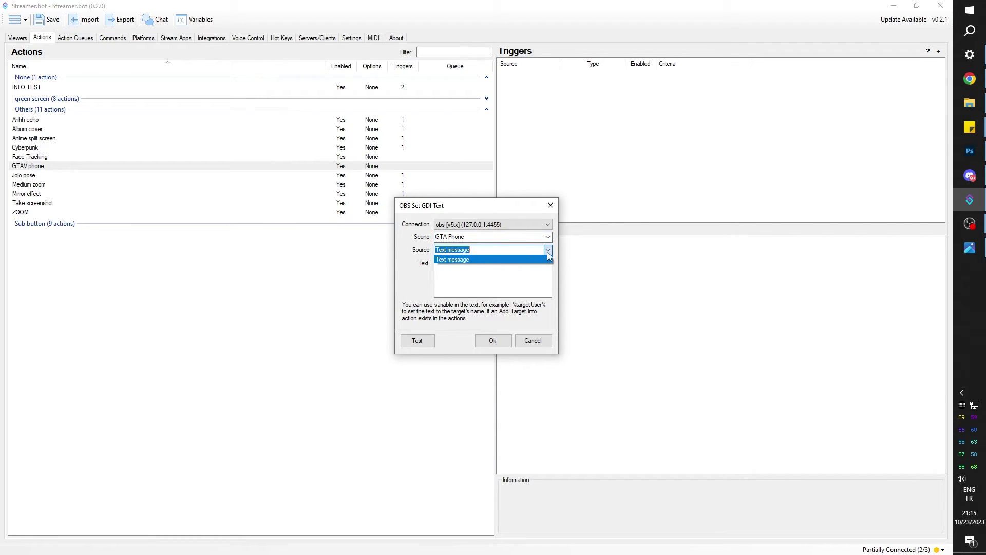
pyautogui.click(547, 251)
pyautogui.click(454, 265)
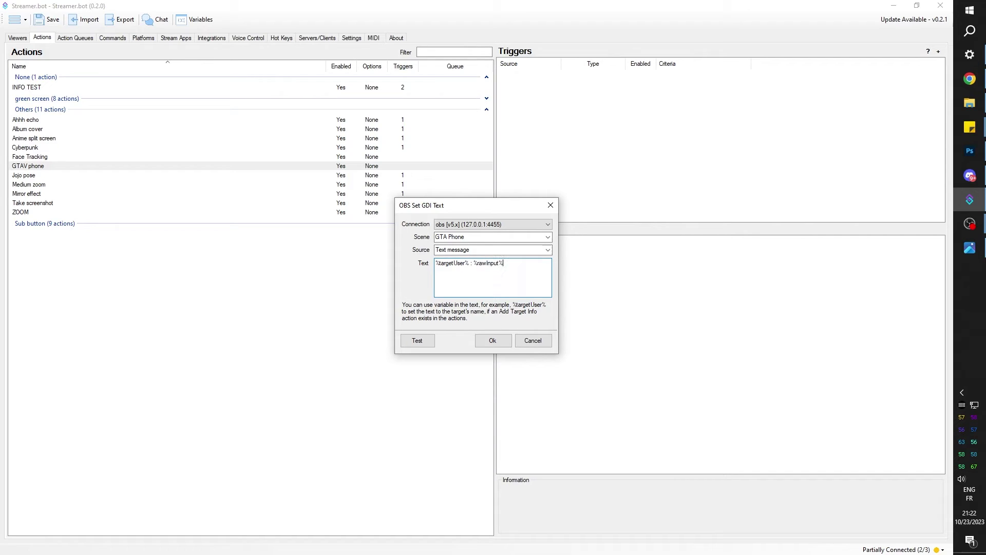
pyautogui.click(493, 341)
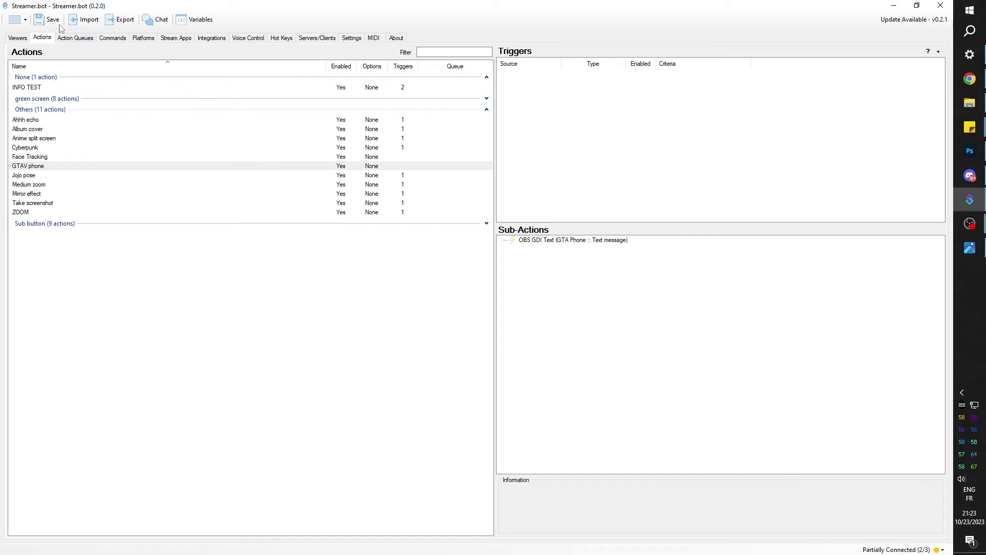
# Add a 'GTAV phone text' Twitch channel reward costing 1, requiring user input, in the StreamerBot group
pyautogui.click(138, 42)
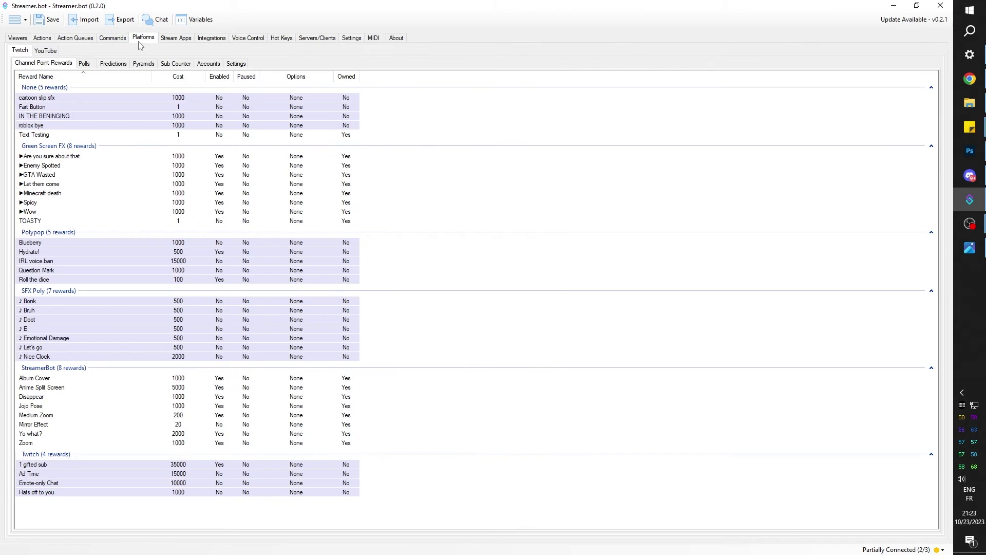
pyautogui.click(19, 54)
pyautogui.click(41, 63)
pyautogui.rightClick(611, 380)
pyautogui.click(631, 383)
pyautogui.write('GTAV phone text')
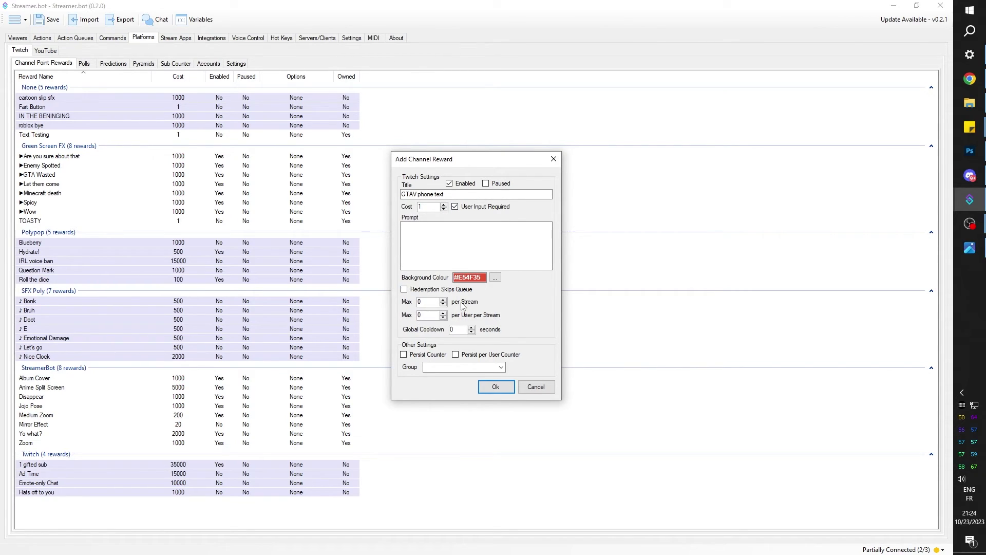
pyautogui.click(501, 368)
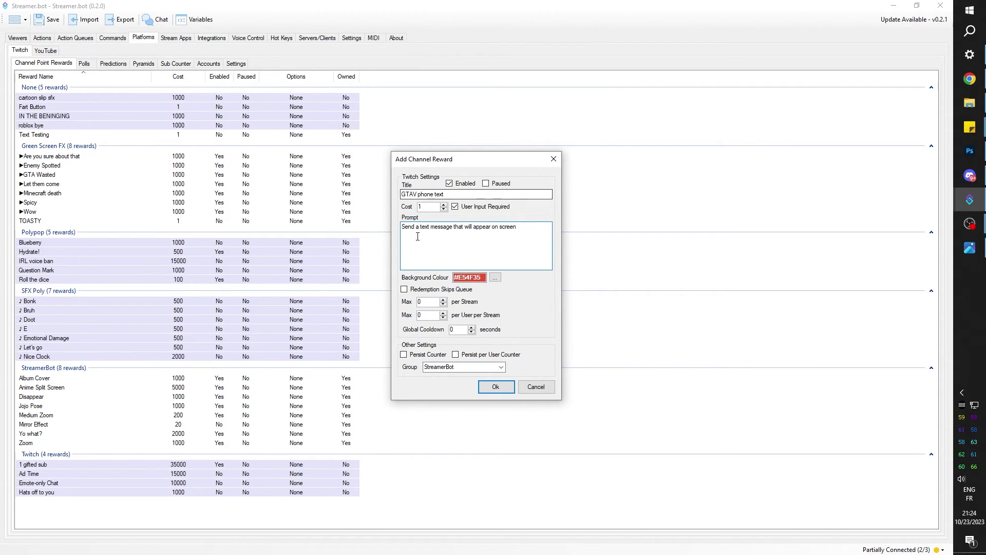
pyautogui.click(495, 386)
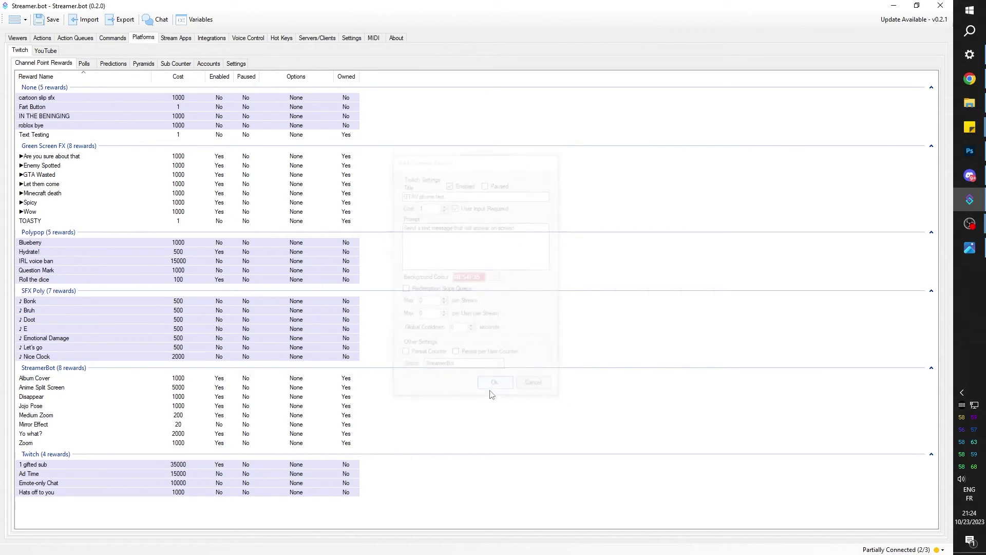
pyautogui.click(42, 38)
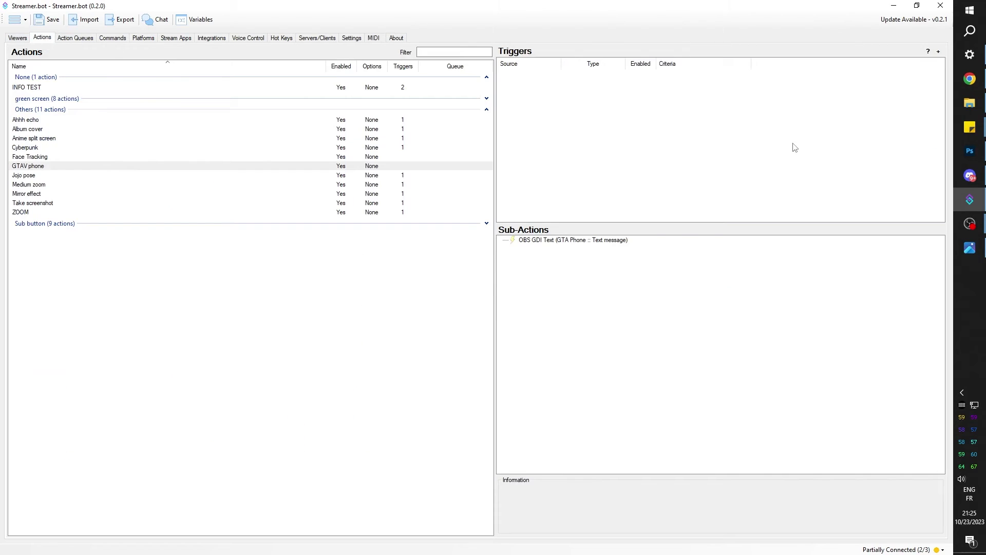
# Give the GTAV phone action a Reward Redemption trigger for 'GTAV phone text', then return to OBS
pyautogui.rightClick(576, 96)
pyautogui.moveTo(632, 205)
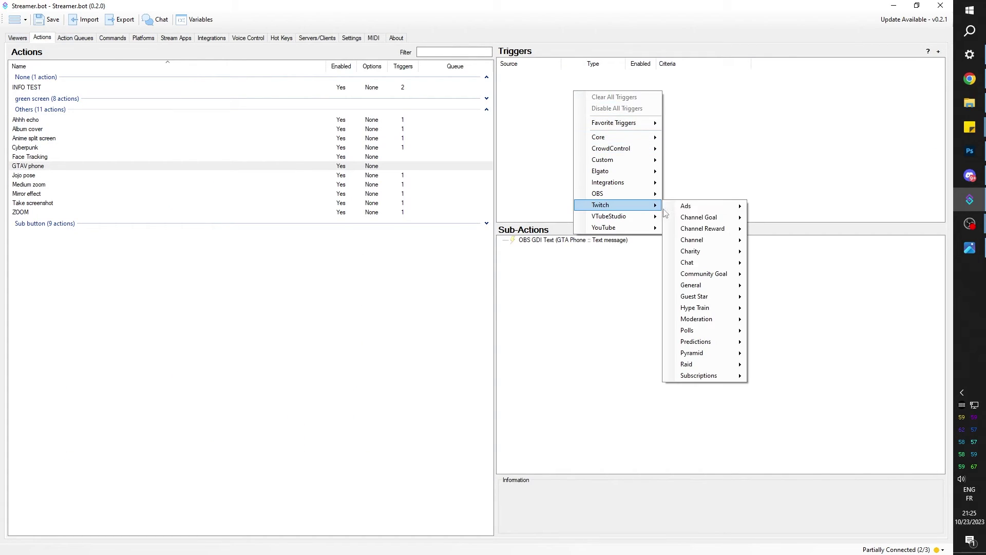
pyautogui.moveTo(728, 231)
pyautogui.click(791, 229)
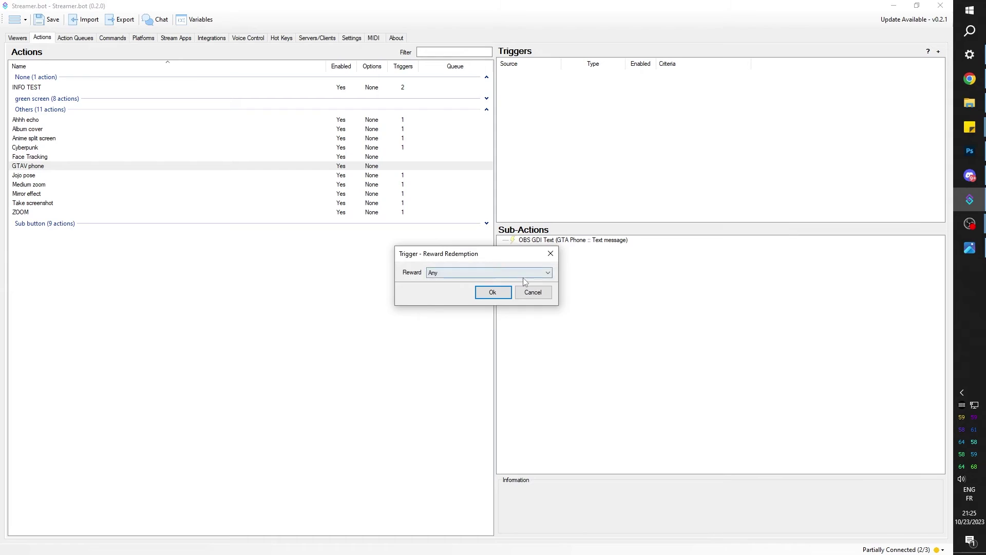
pyautogui.click(517, 273)
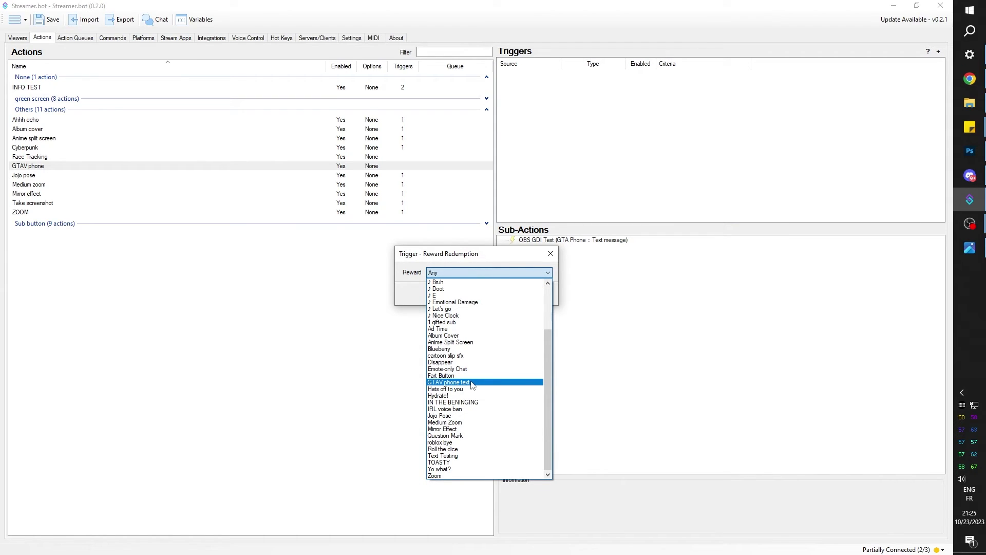
pyautogui.click(473, 382)
pyautogui.press('Return')
pyautogui.moveTo(971, 224)
pyautogui.click(898, 188)
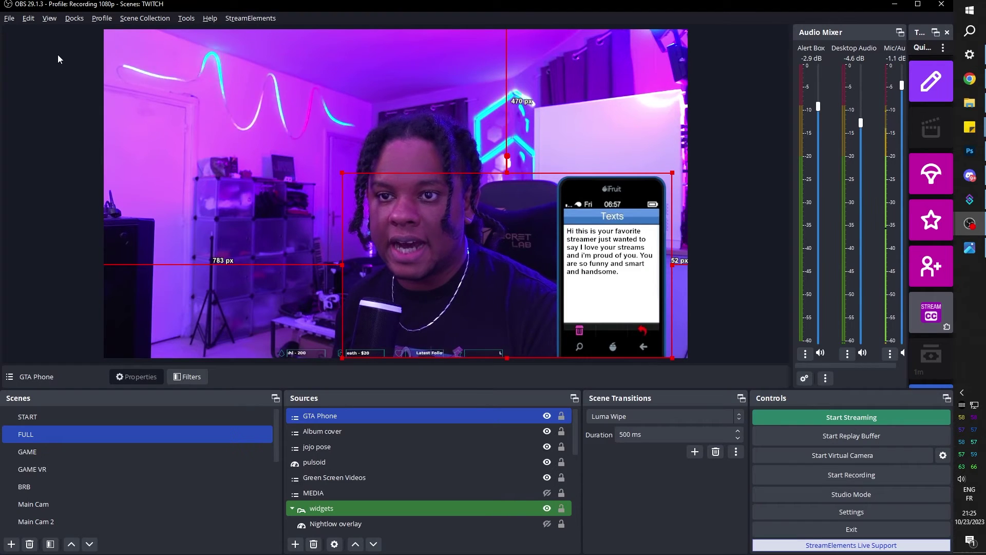
# Load the TWITCH profile and test-redeem 'GTAV phone text' with the message 'I love you'
pyautogui.click(97, 19)
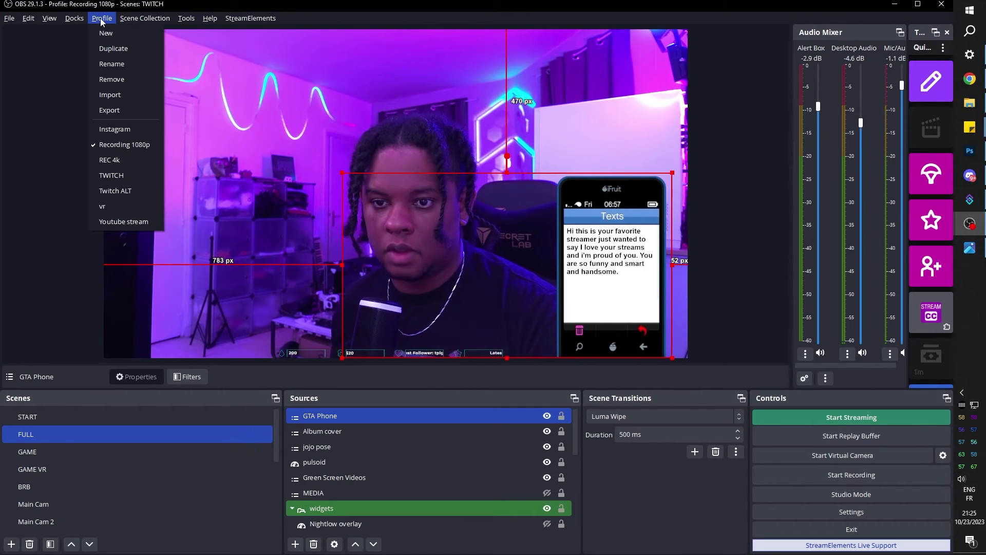
pyautogui.click(113, 178)
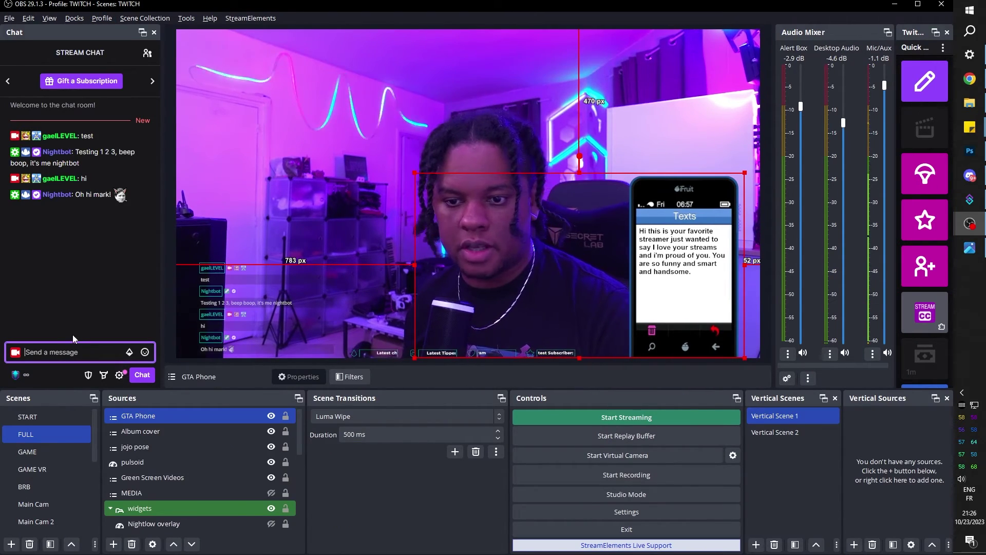
pyautogui.click(24, 376)
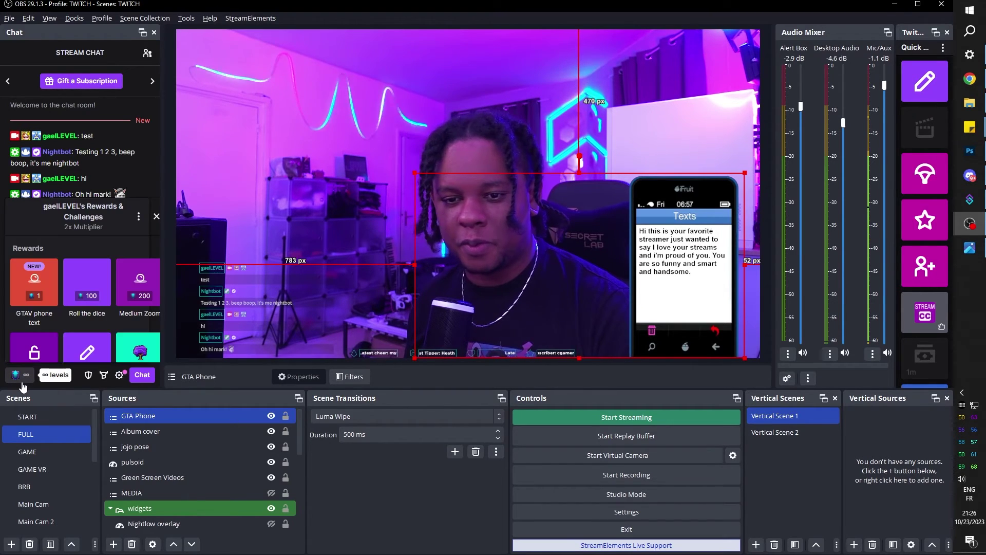
pyautogui.click(29, 281)
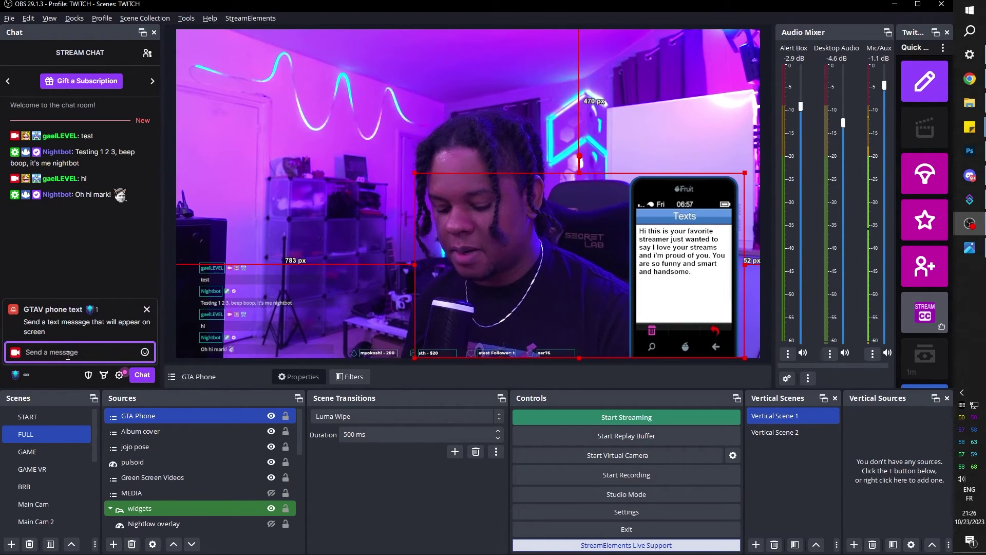
pyautogui.write('I love you')
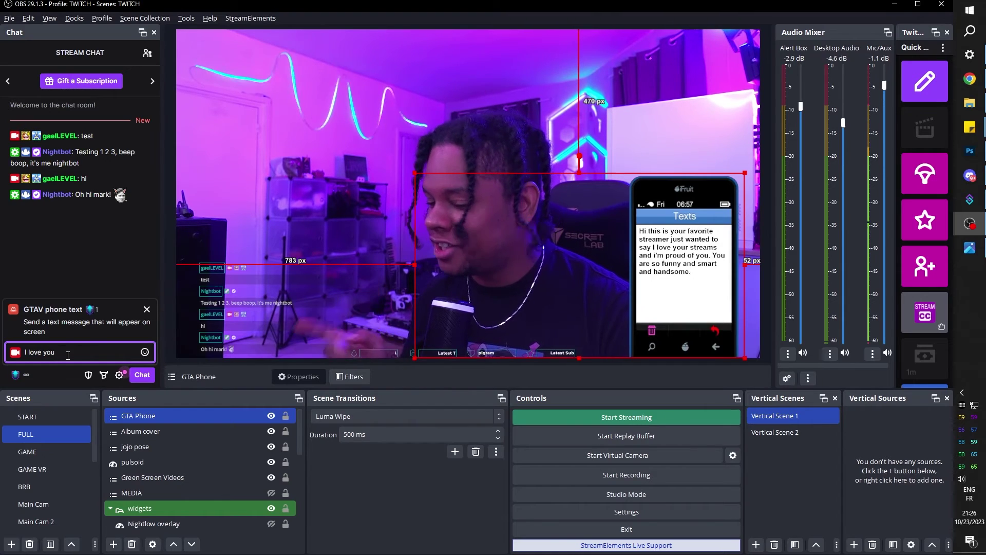
pyautogui.press('Return')
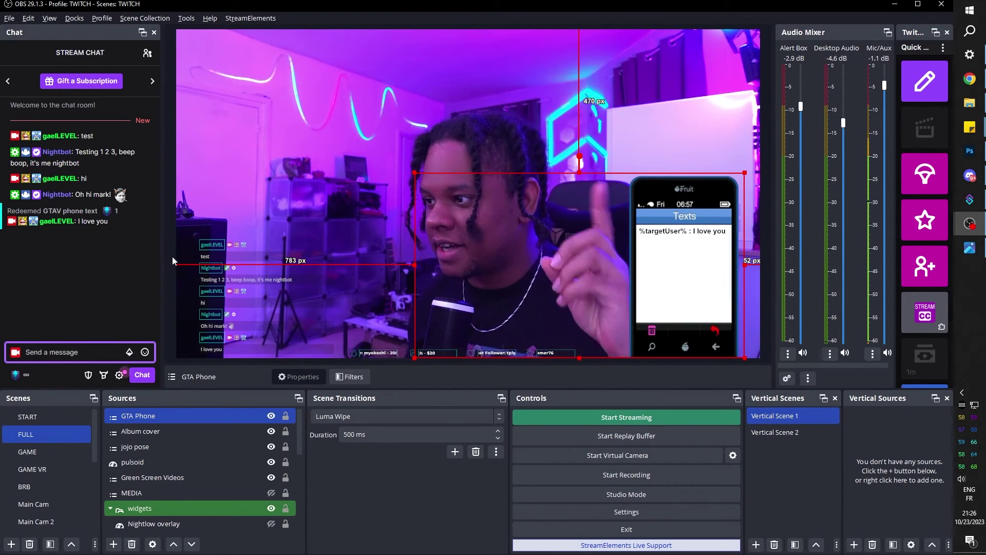
# Add an 'Add target info from who redeemed' sub-action with source User, placed above OBS GDI Text
pyautogui.click(968, 200)
pyautogui.rightClick(557, 283)
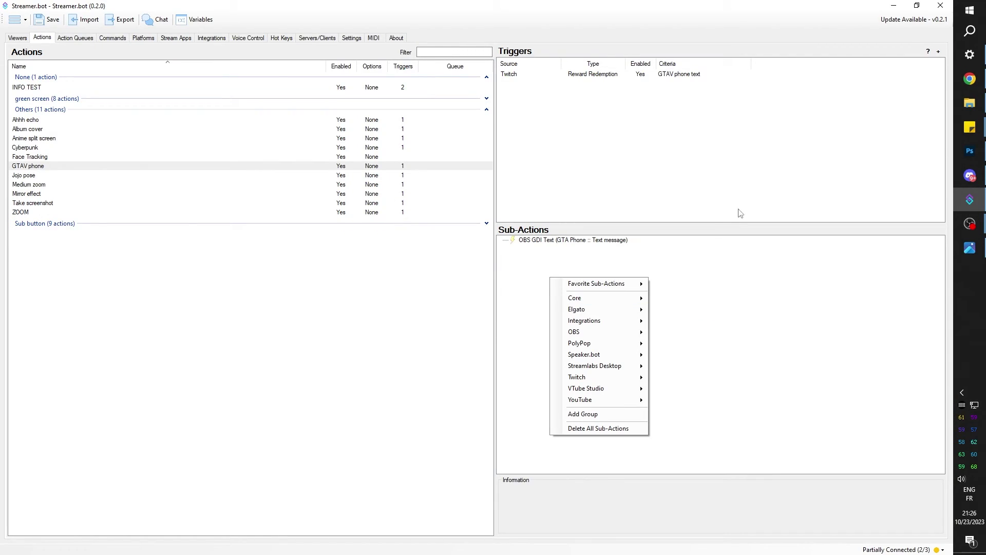
pyautogui.moveTo(606, 378)
pyautogui.moveTo(674, 504)
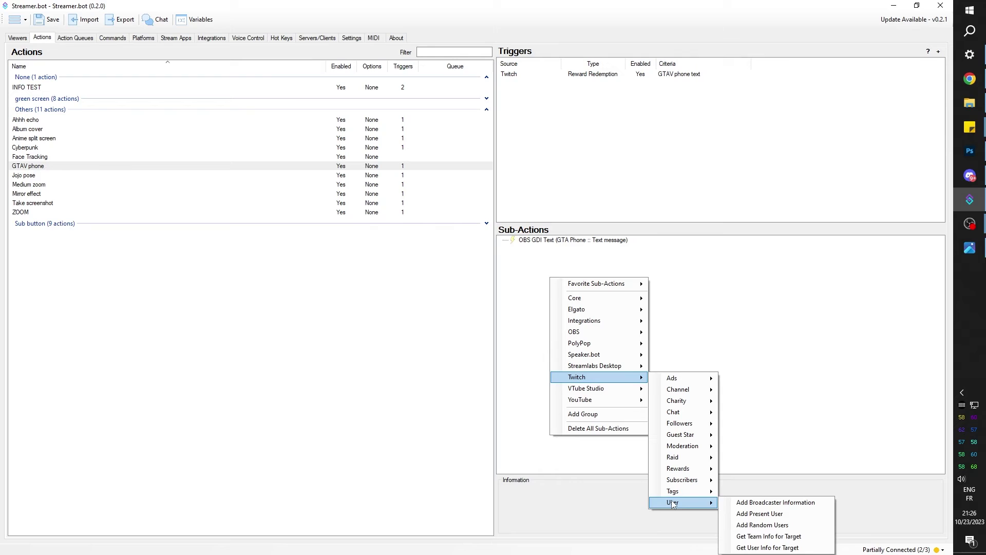
pyautogui.click(807, 548)
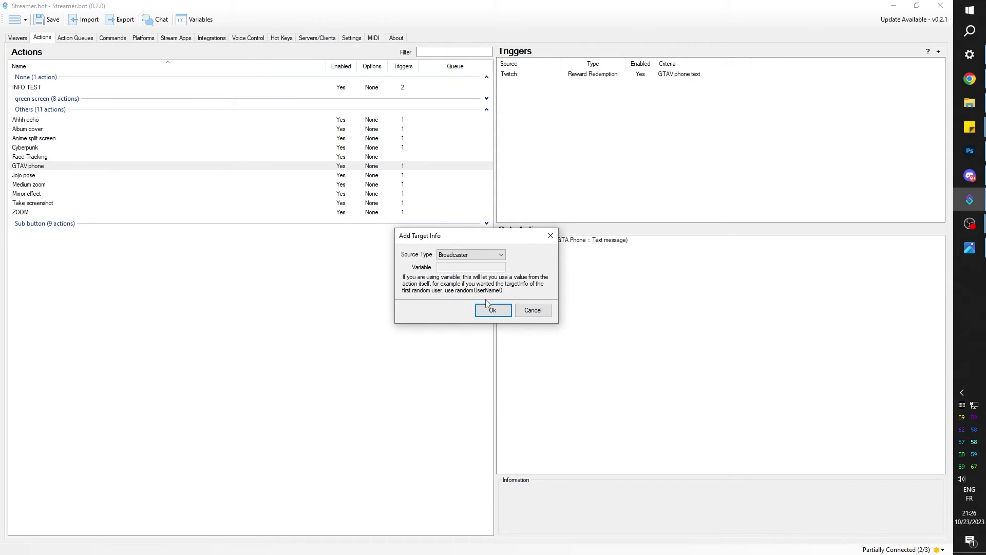
pyautogui.click(497, 254)
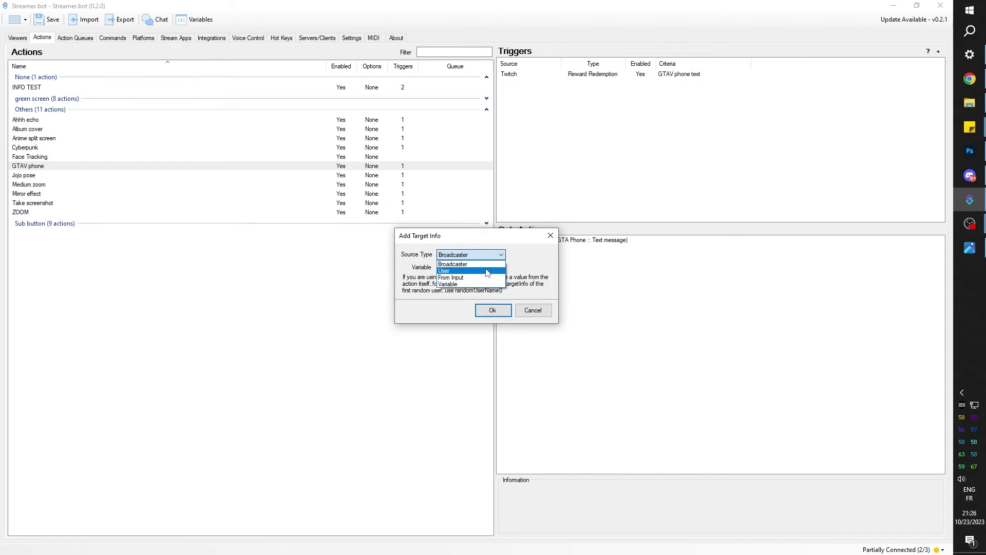
pyautogui.click(488, 272)
pyautogui.click(493, 311)
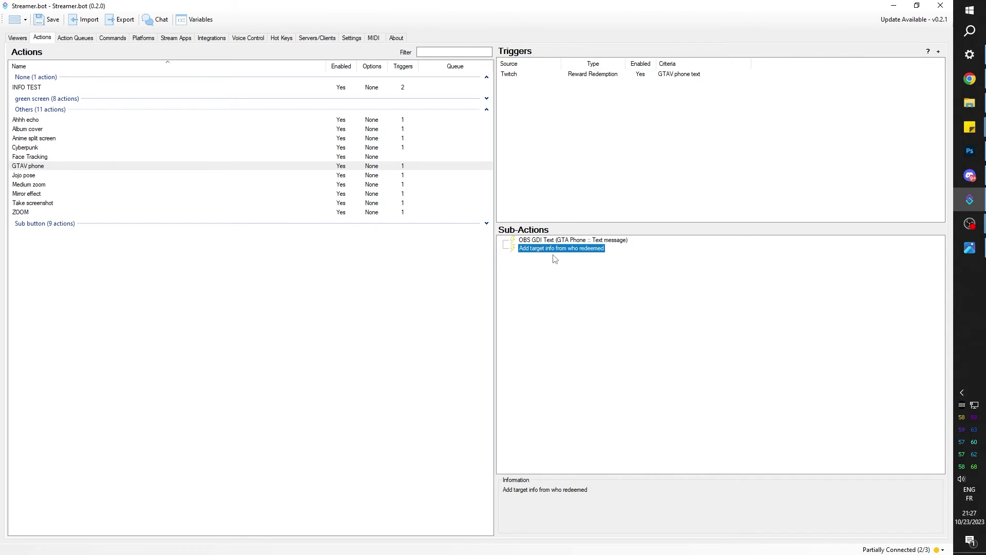
pyautogui.moveTo(536, 254); pyautogui.dragTo(535, 238)
pyautogui.click(969, 223)
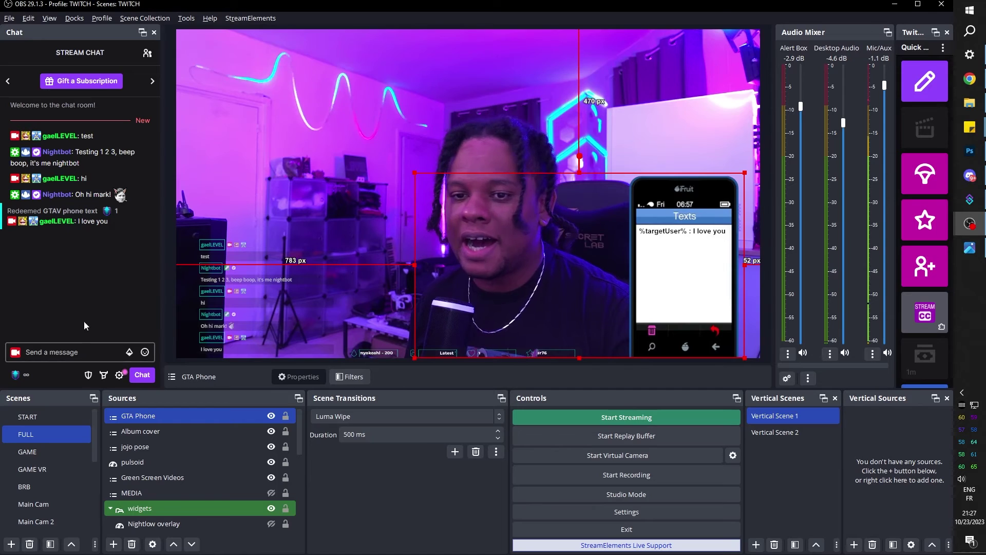
# Redeem the GTAV phone text reward with the message 'I love you'
pyautogui.click(25, 379)
pyautogui.click(28, 276)
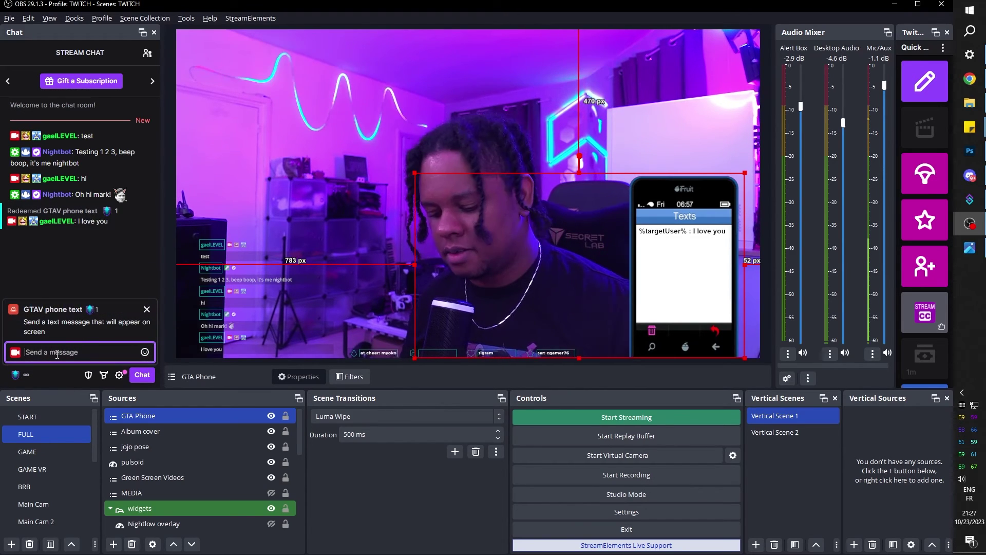
pyautogui.write('I love you')
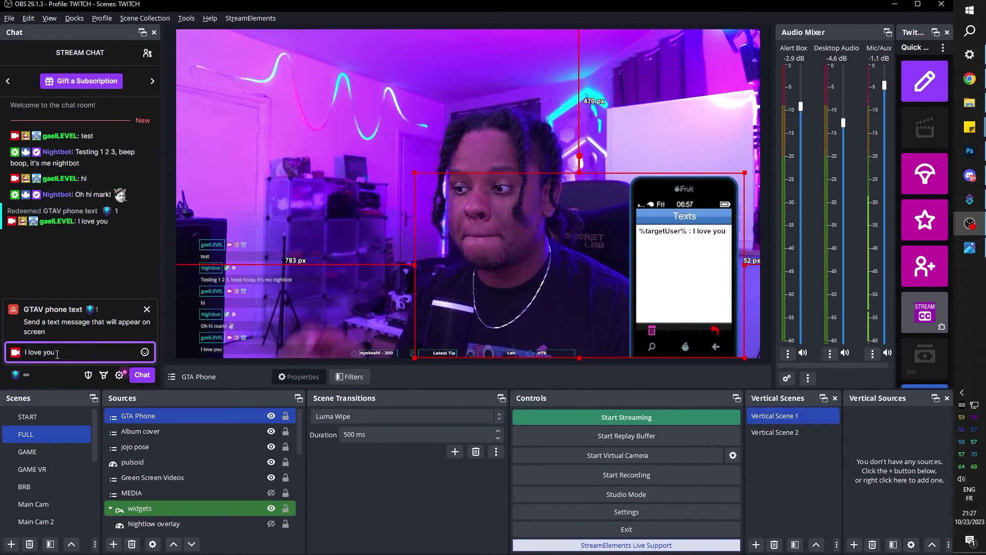
pyautogui.press('Return')
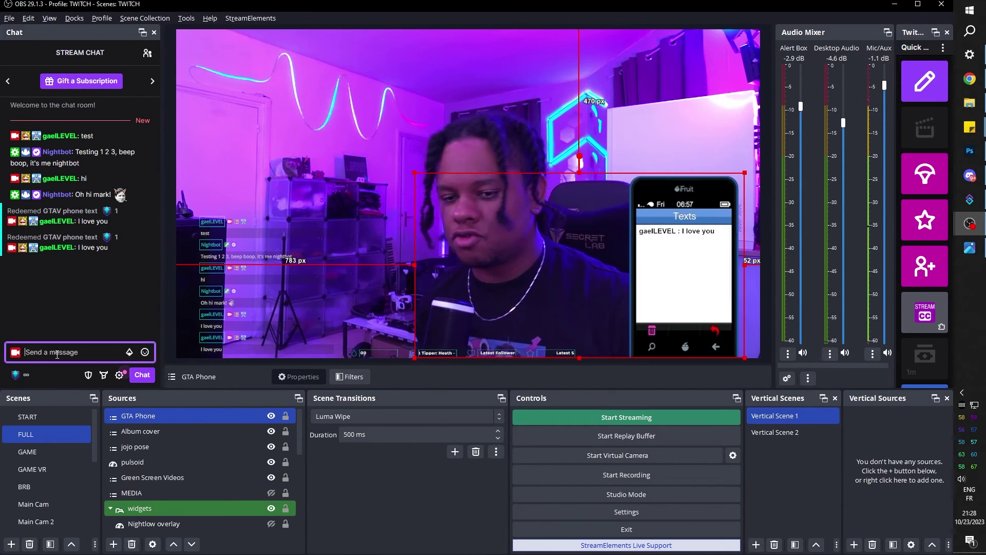
# Redeem GTAV phone text again with a pasted longer test message and watch the phone
pyautogui.click(16, 375)
pyautogui.write("I don't actually love you I was just kidding. L + Ratio + F4F + bozo + your stream sucks anyway")
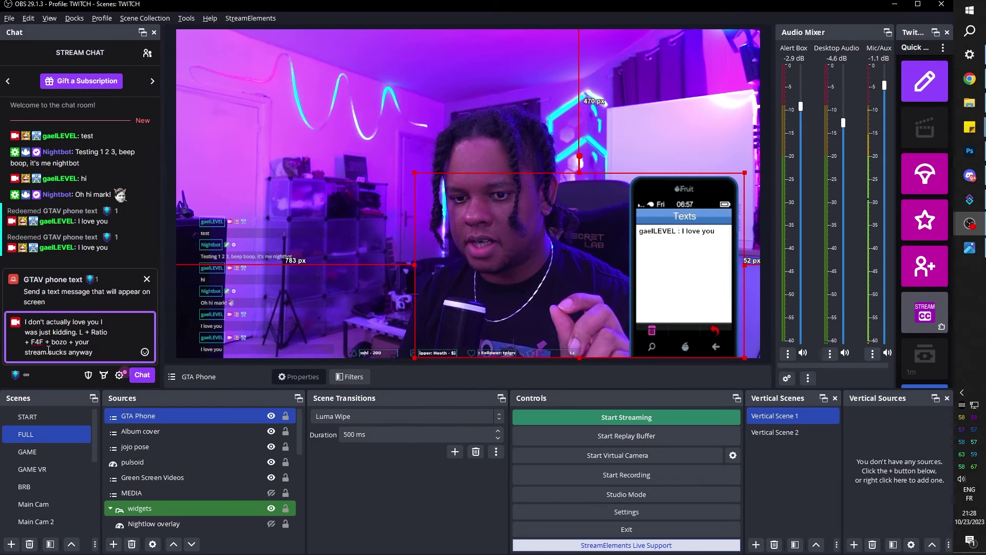
pyautogui.press('Return')
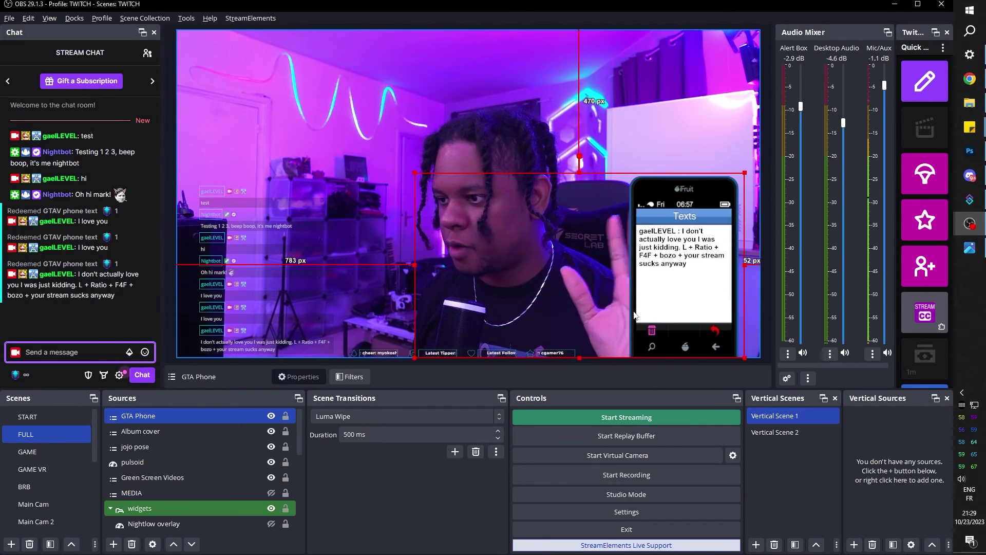
pyautogui.scroll(-5, 44, 488)
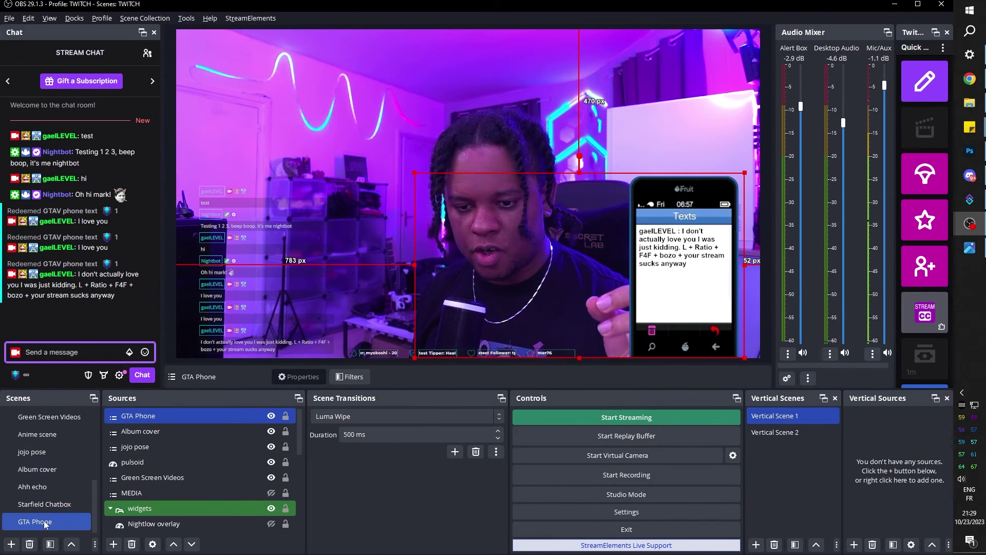
# In the GTA Phone scene's filters, set Phone up's Next Move to Phone down
pyautogui.click(21, 522)
pyautogui.rightClick(21, 523)
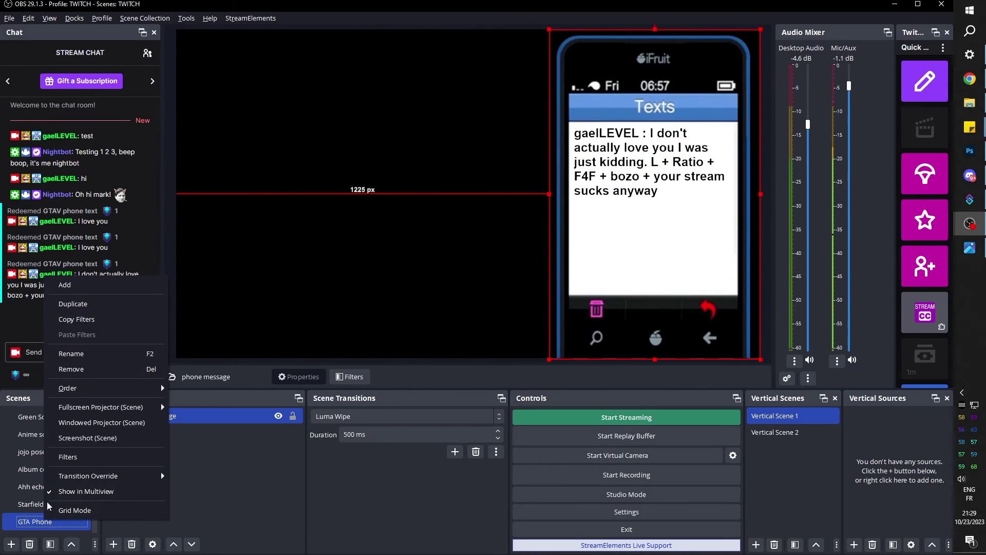
pyautogui.click(88, 458)
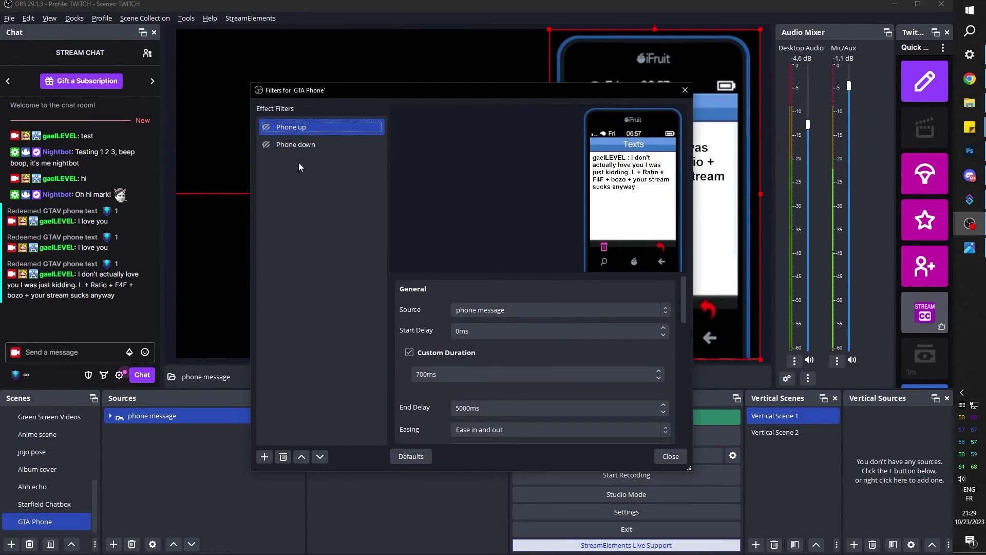
pyautogui.scroll(-10, 397, 348)
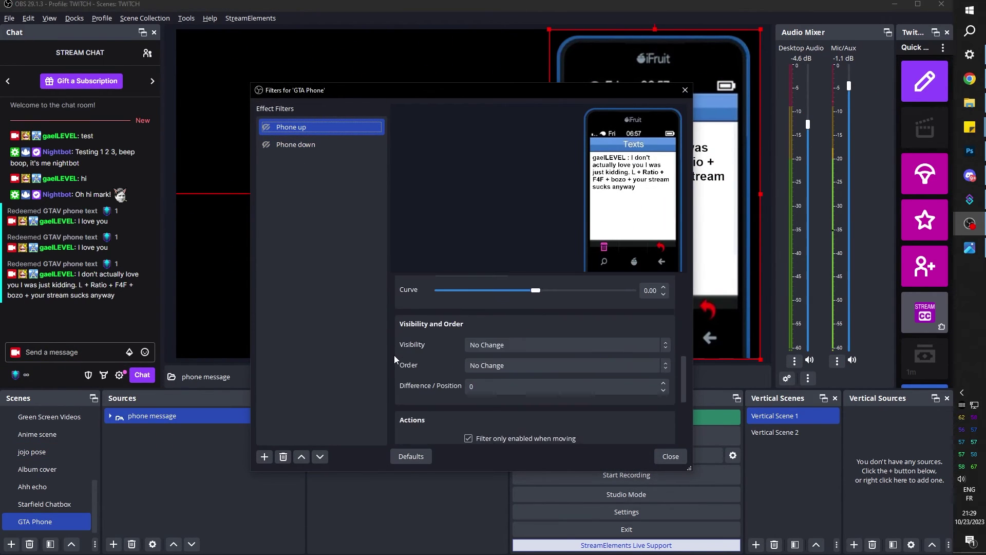
pyautogui.scroll(-5, 394, 357)
pyautogui.click(519, 377)
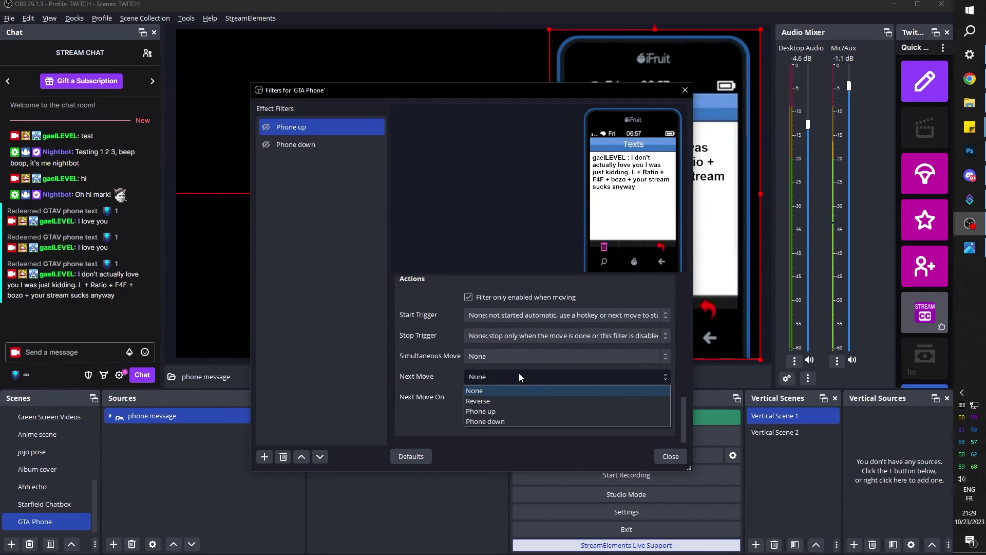
pyautogui.click(520, 421)
pyautogui.scroll(10, 396, 341)
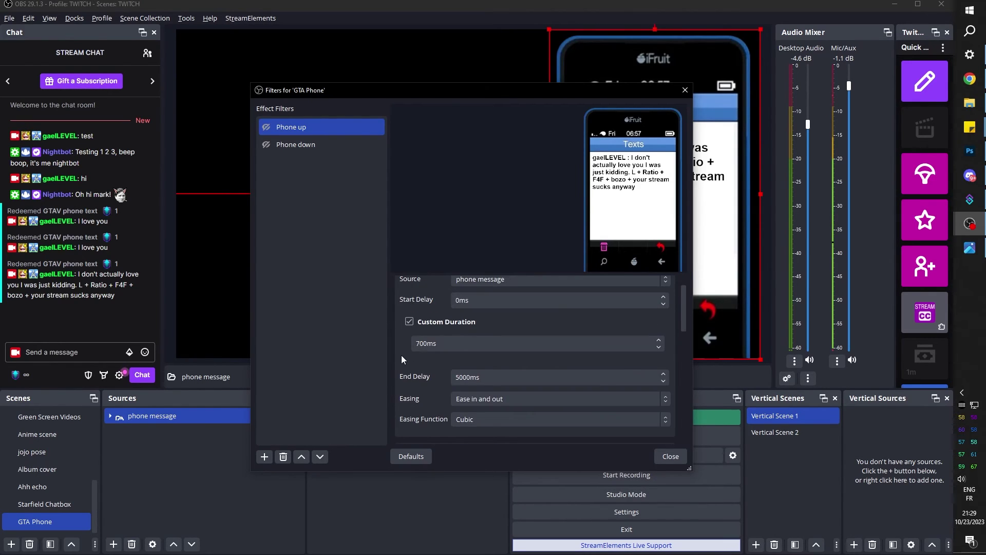
pyautogui.scroll(-2, 401, 356)
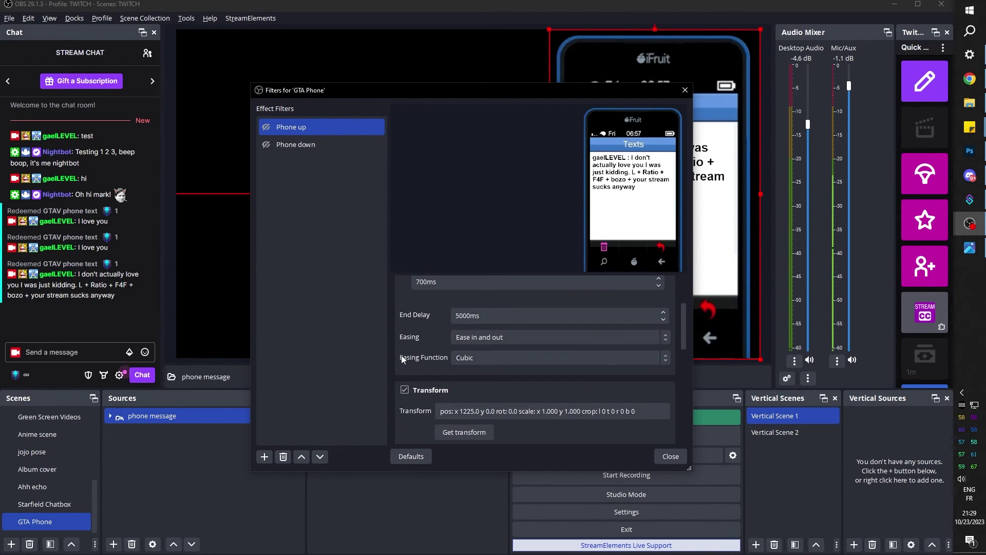
# Change Phone up's End Delay to 7000ms and run Phone down to slide the phone away
pyautogui.click(457, 317)
pyautogui.press('BackSpace')
pyautogui.write('7')
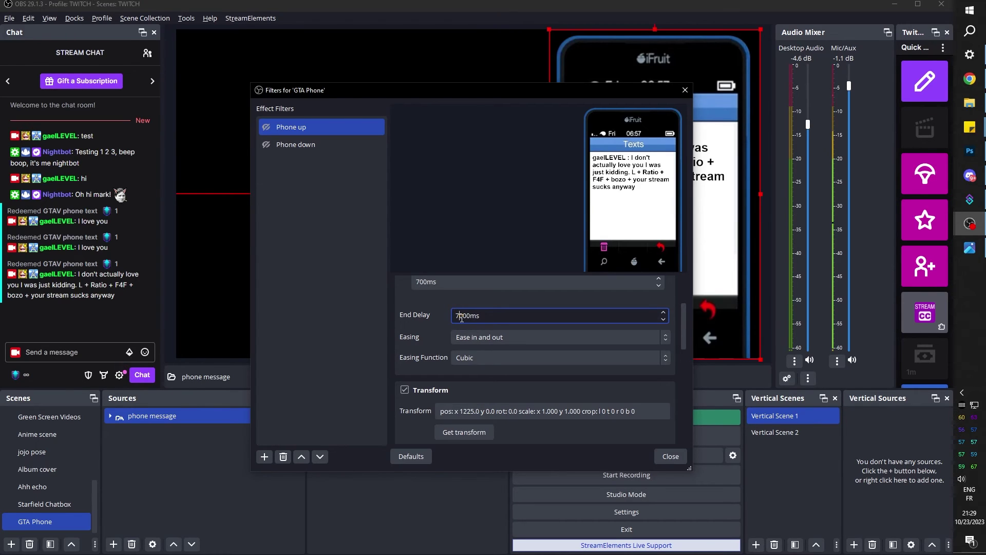
pyautogui.click(392, 306)
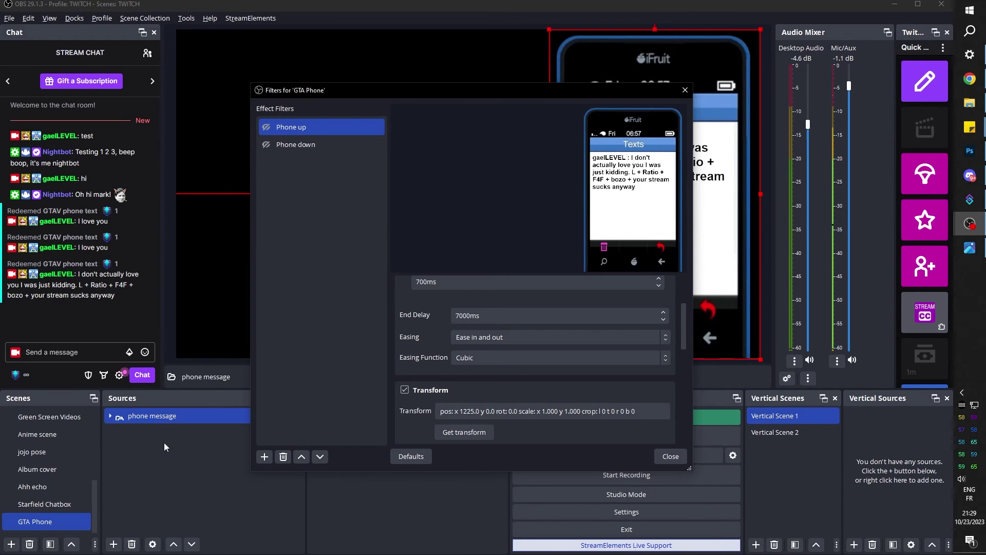
pyautogui.click(266, 145)
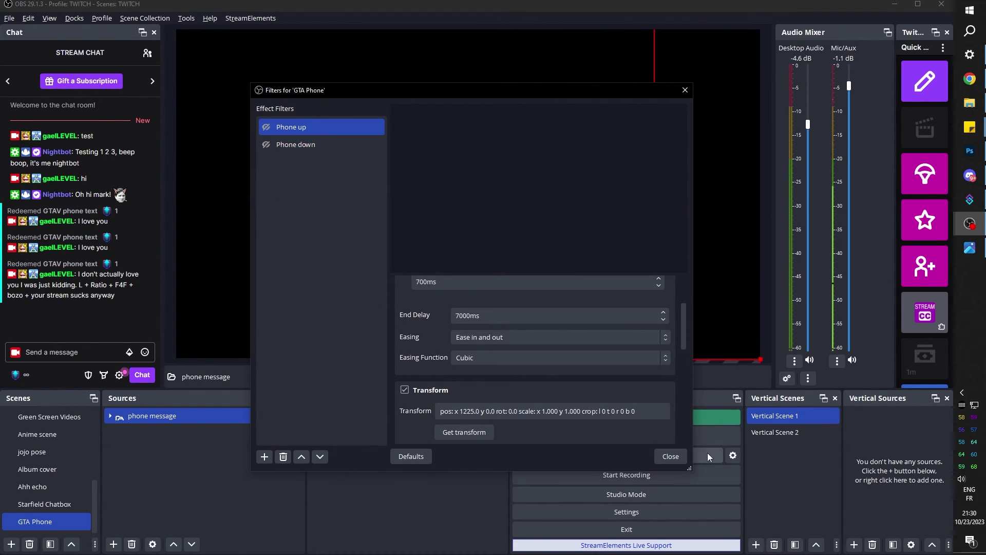
pyautogui.hotkey('alt', 'Tab')
pyautogui.rightClick(555, 282)
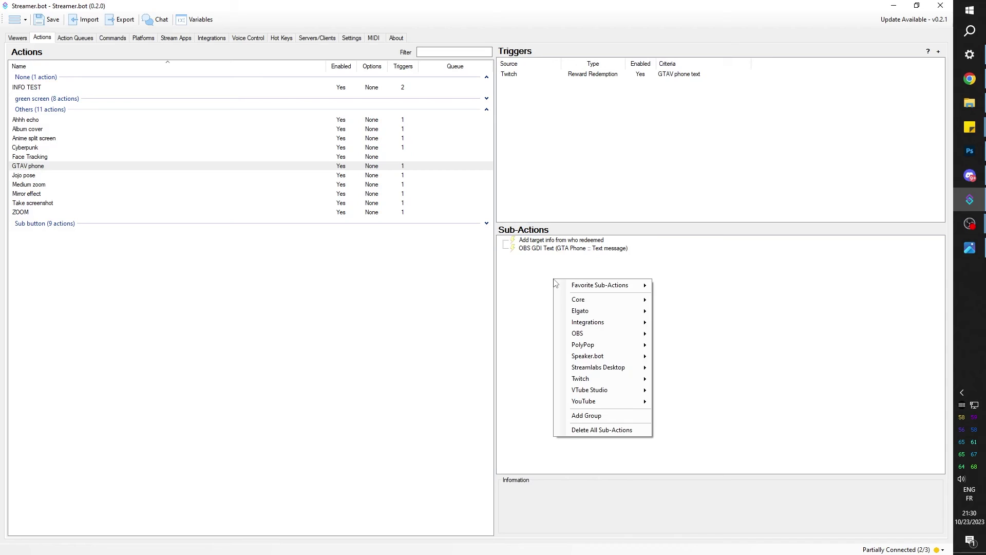
# Add a Set Scene Filter State sub-action making GTA Phone's 'Phone up' filter visible
pyautogui.click(622, 339)
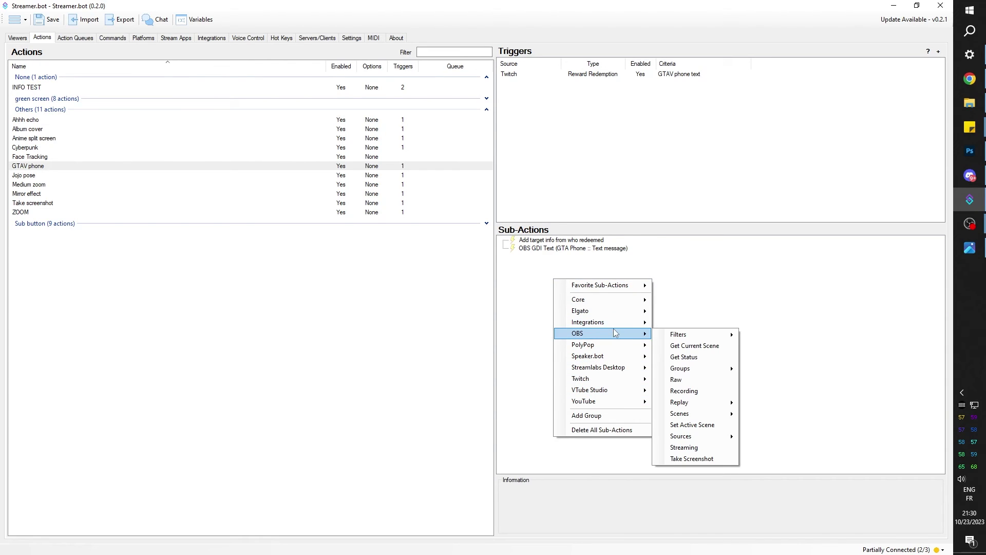
pyautogui.moveTo(721, 412)
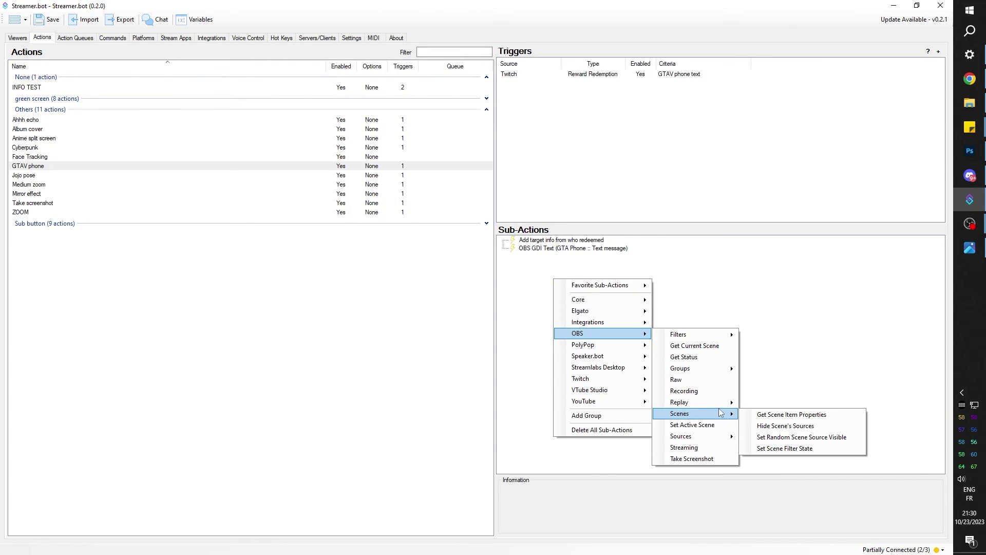
pyautogui.click(824, 451)
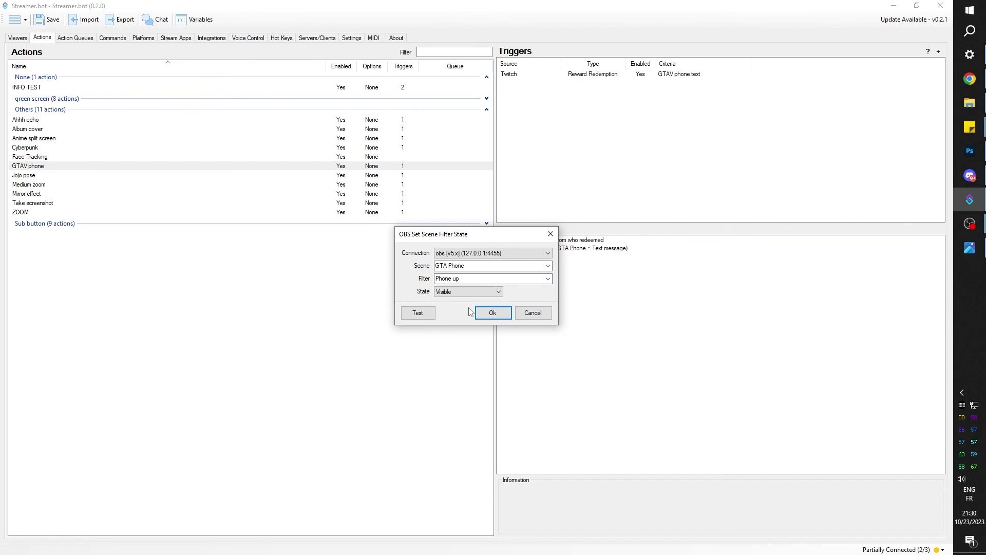
pyautogui.click(492, 313)
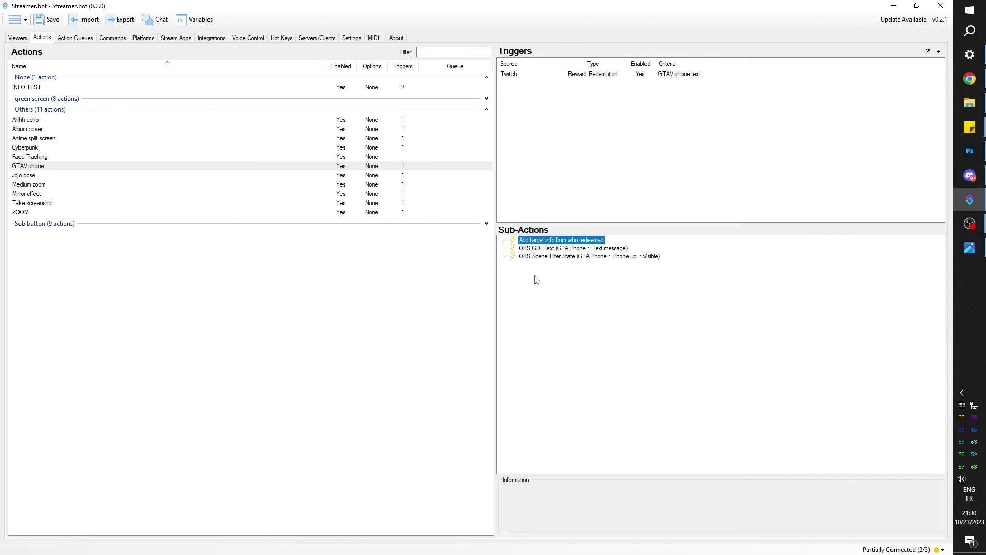
pyautogui.click(970, 224)
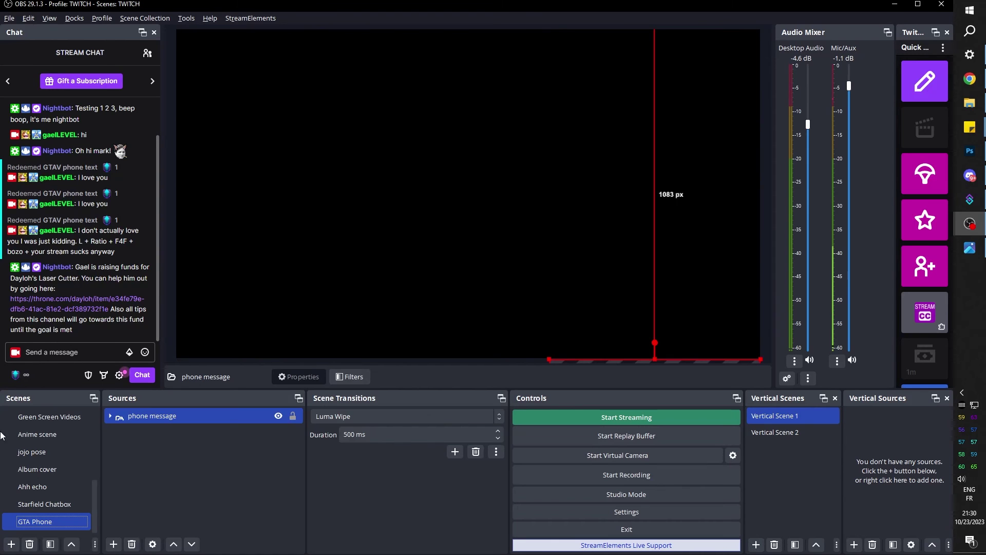
# Switch to the FULL scene and redeem GTAV phone text with the pasted long message
pyautogui.scroll(5, 42, 417)
pyautogui.click(41, 434)
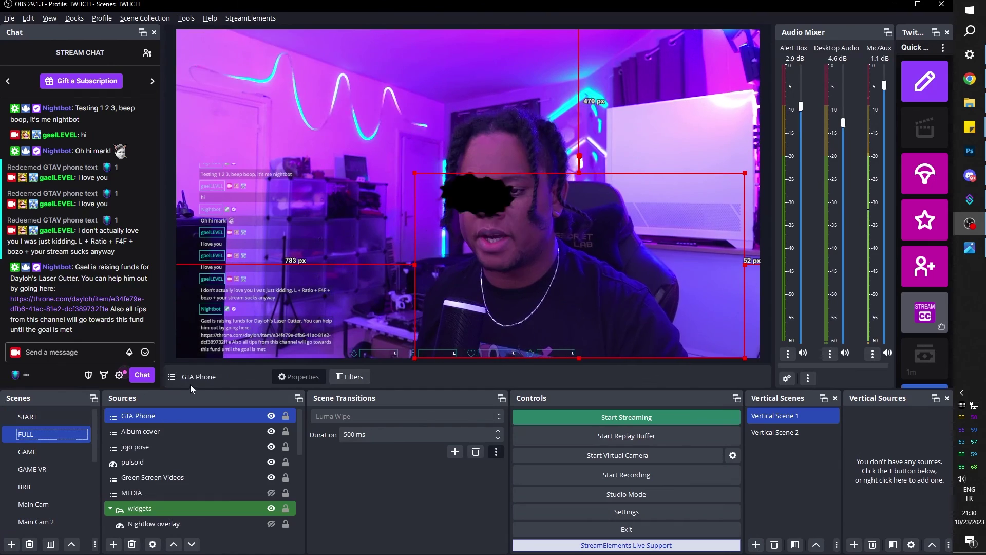
pyautogui.click(21, 377)
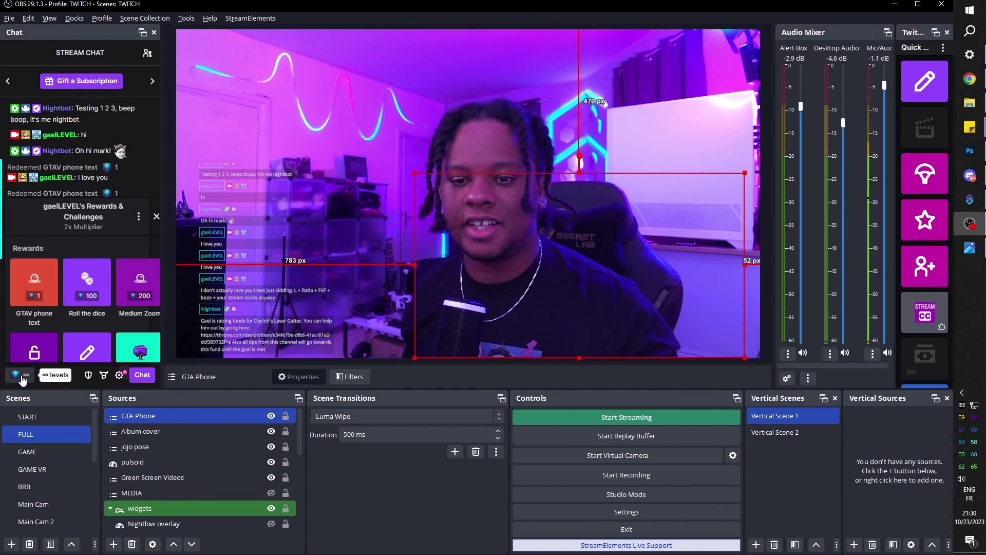
pyautogui.click(34, 283)
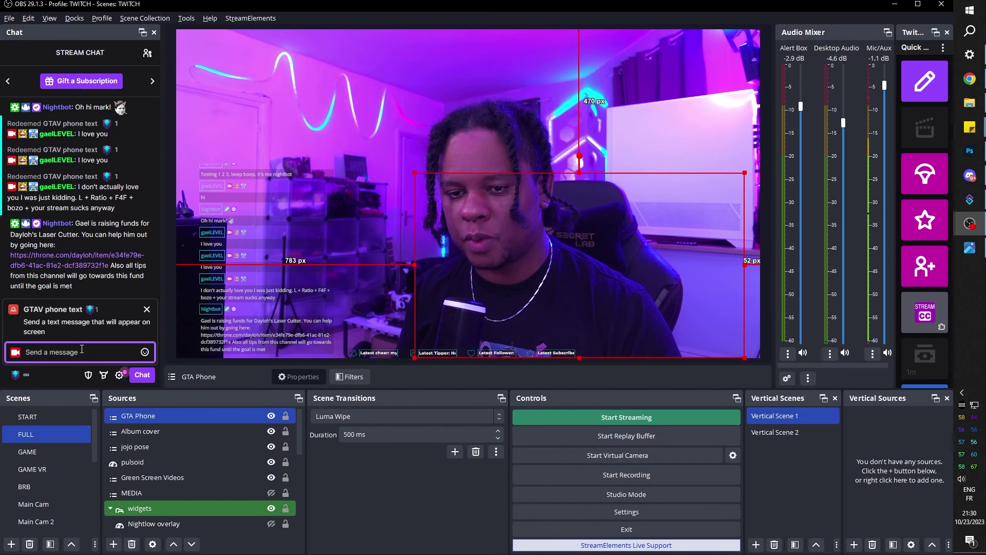
pyautogui.write('hi')
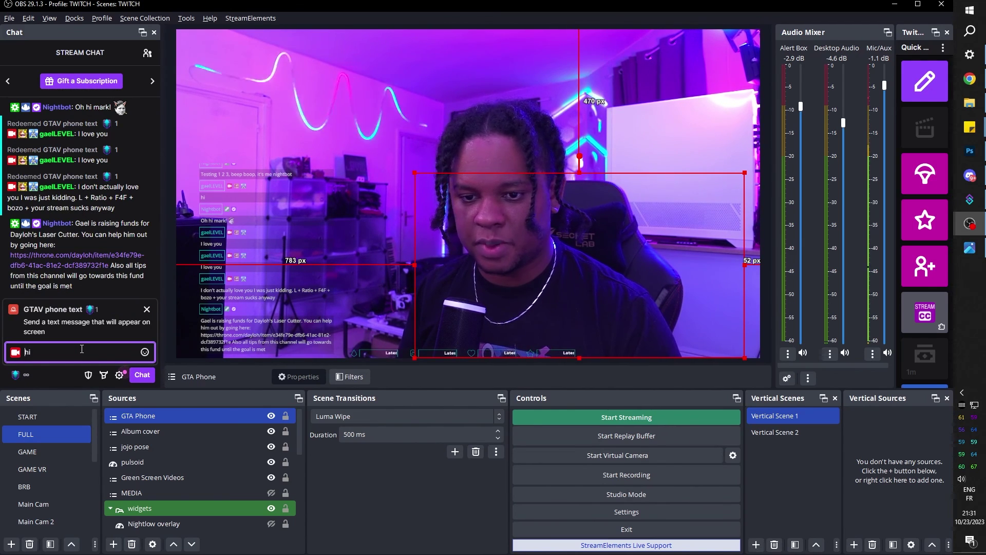
pyautogui.hotkey('ctrl', 'a')
pyautogui.write("I don't actually love you I was just kidding. L + Ratio + F4F + bozo + your stream sucks anyway")
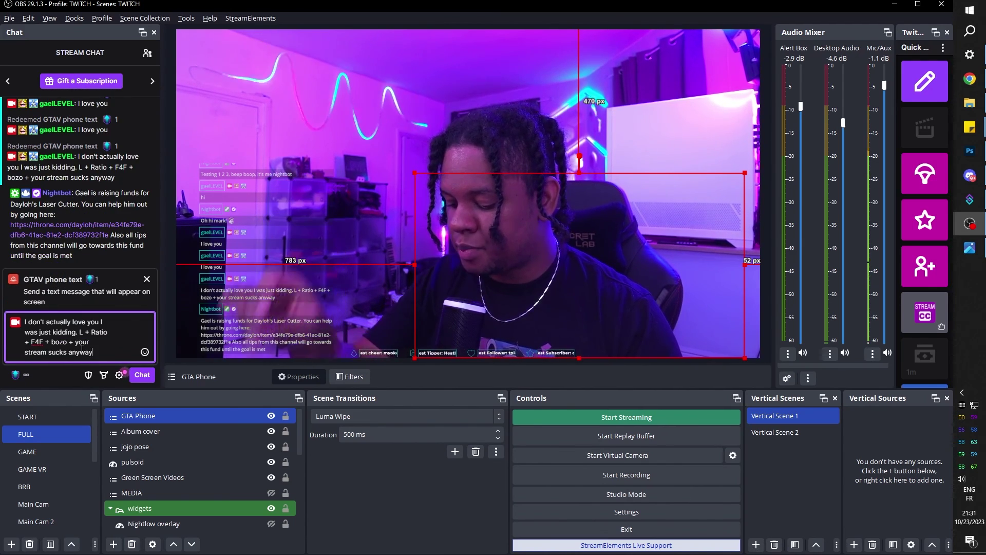
pyautogui.press('Return')
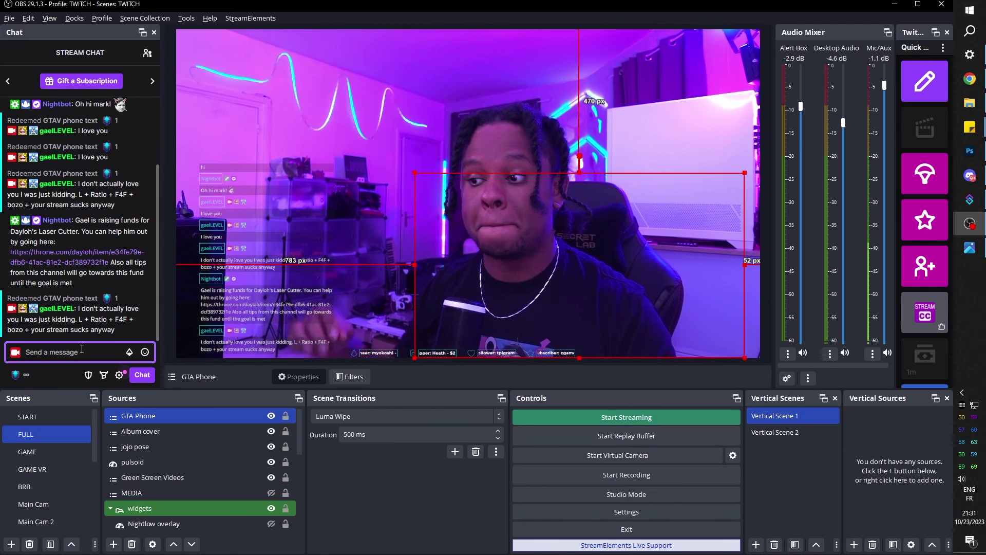